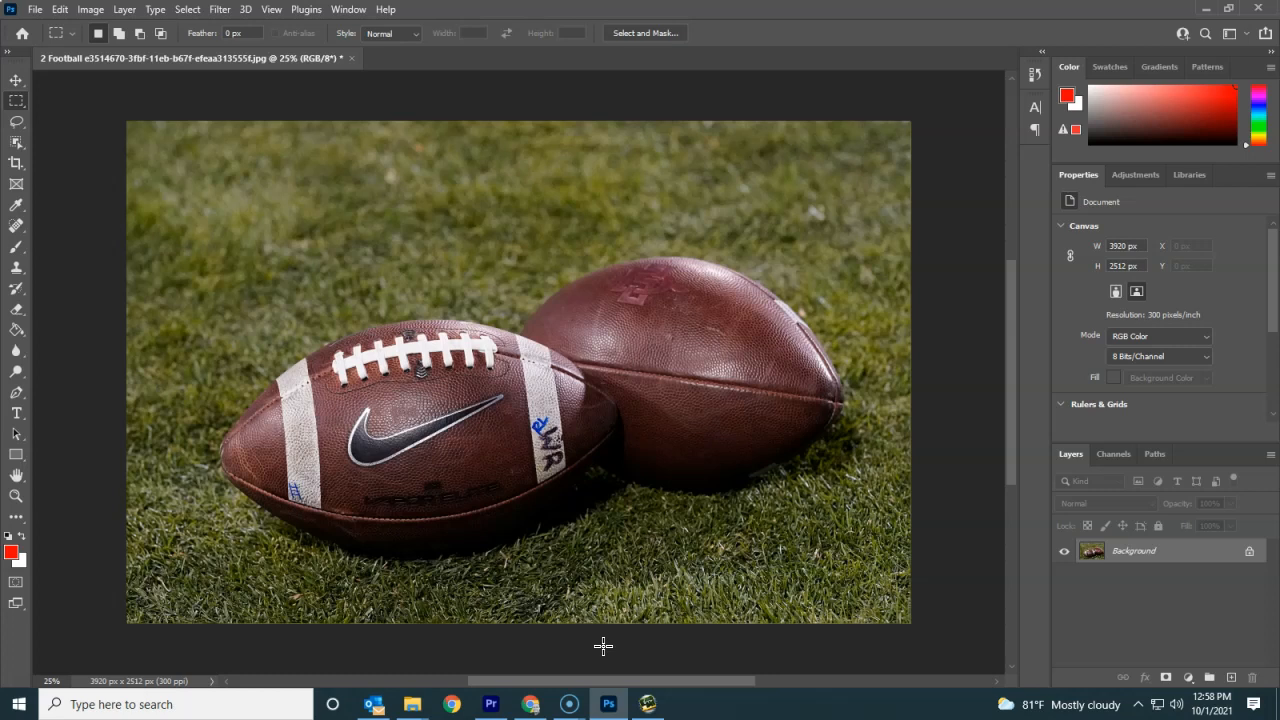
- Add a Levels adjustment layer above the football photo's background using the default name and settings
left_click(126, 11)
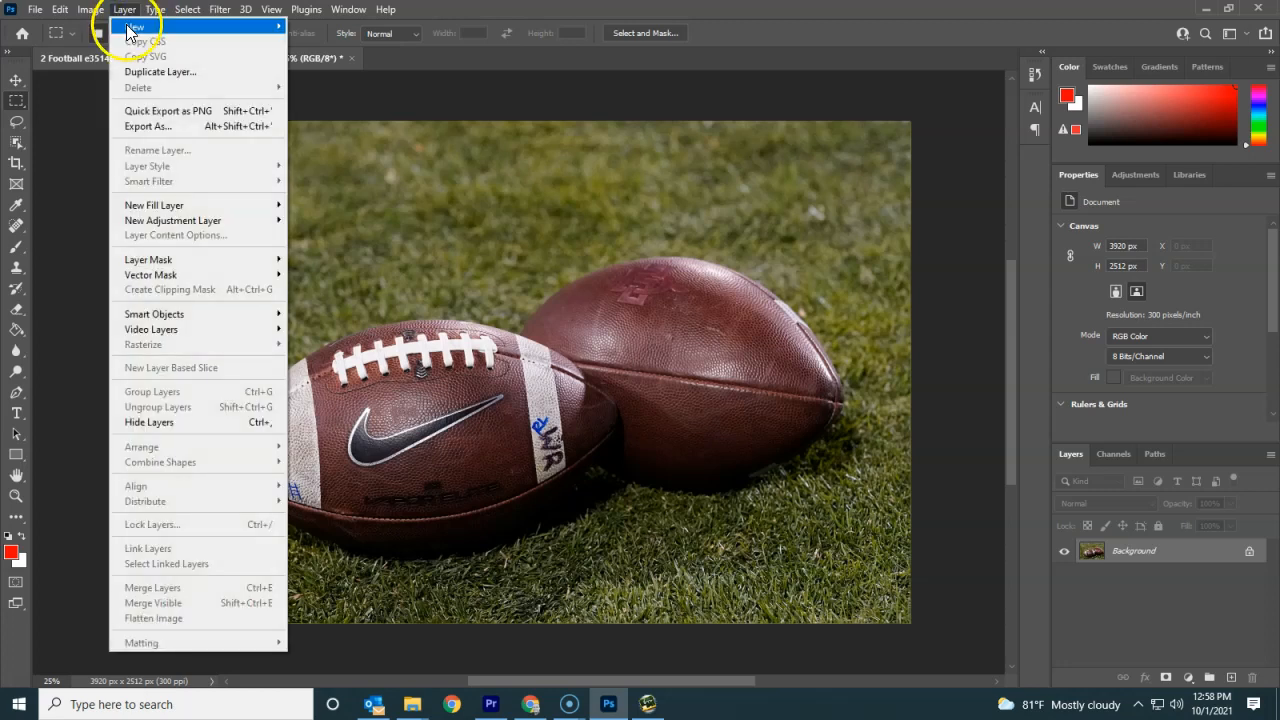
mouse_move(158, 224)
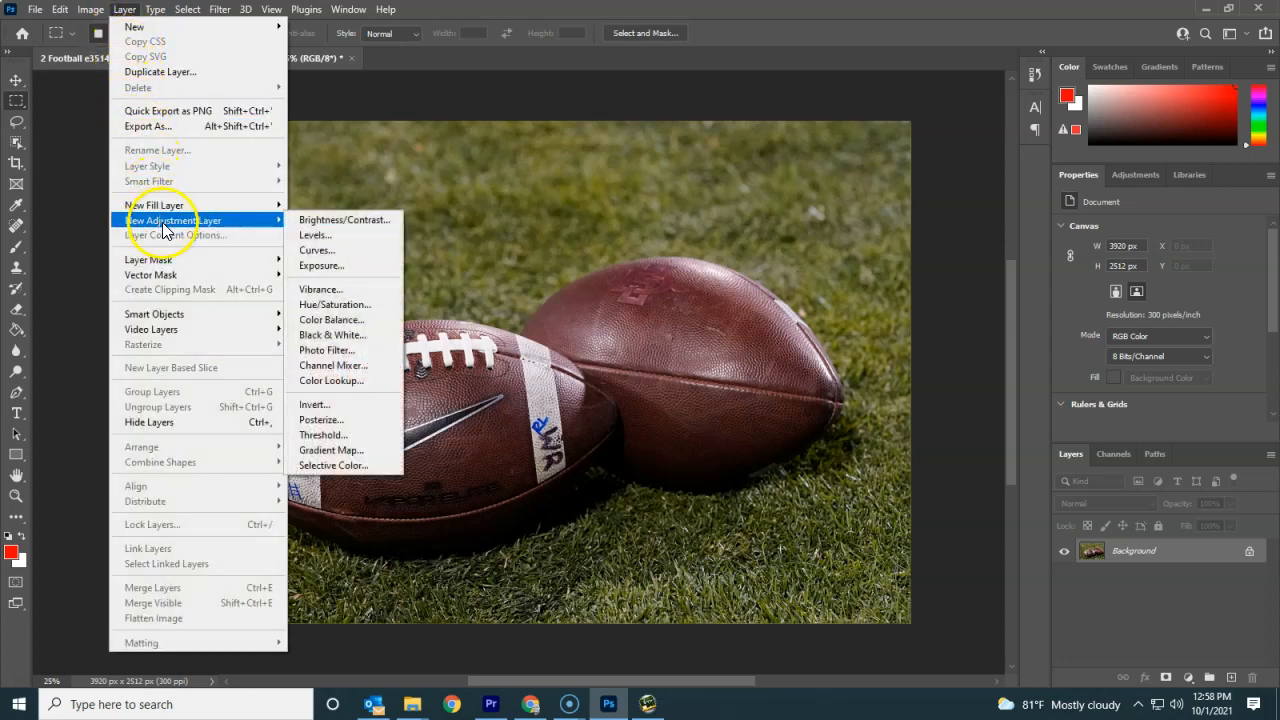
left_click(315, 235)
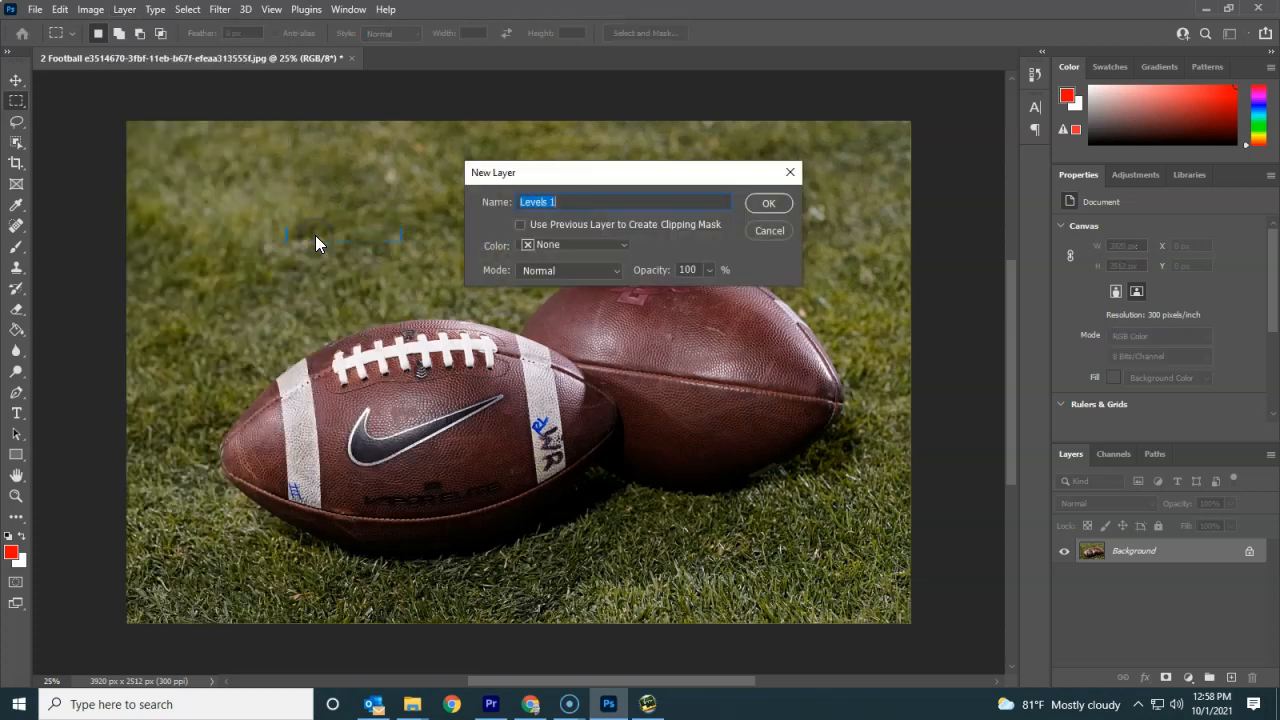
left_click(766, 203)
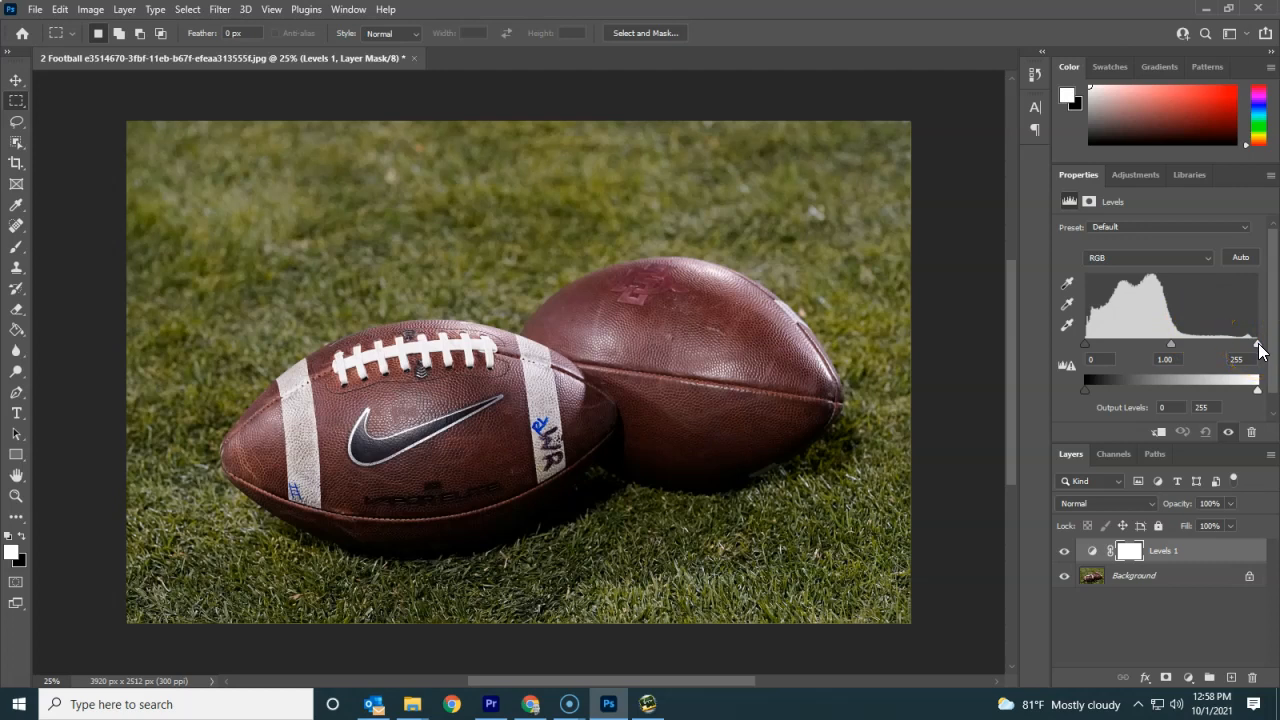
- Set the RGB input levels of the adjustment layer to 18 for black, 0.88 for midtones and 142 for white
left_click_drag(1258, 344, 1183, 347)
left_click(1226, 356)
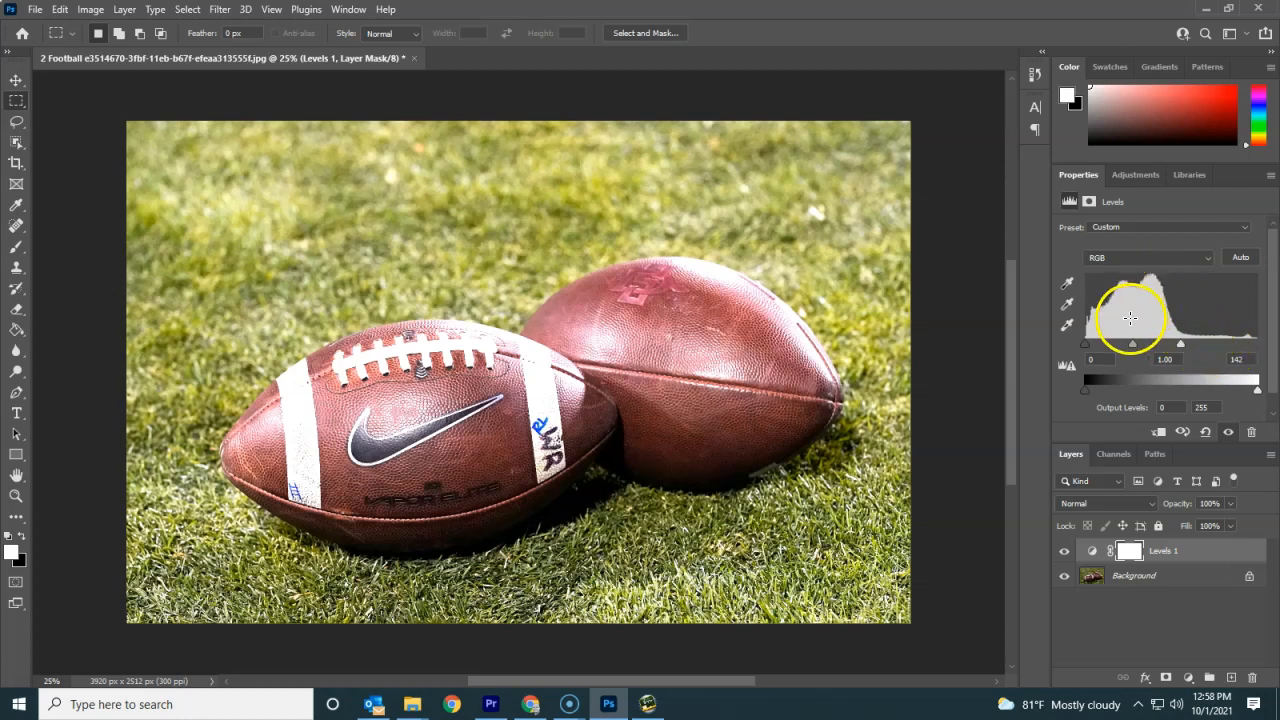
left_click_drag(1083, 344, 1111, 344)
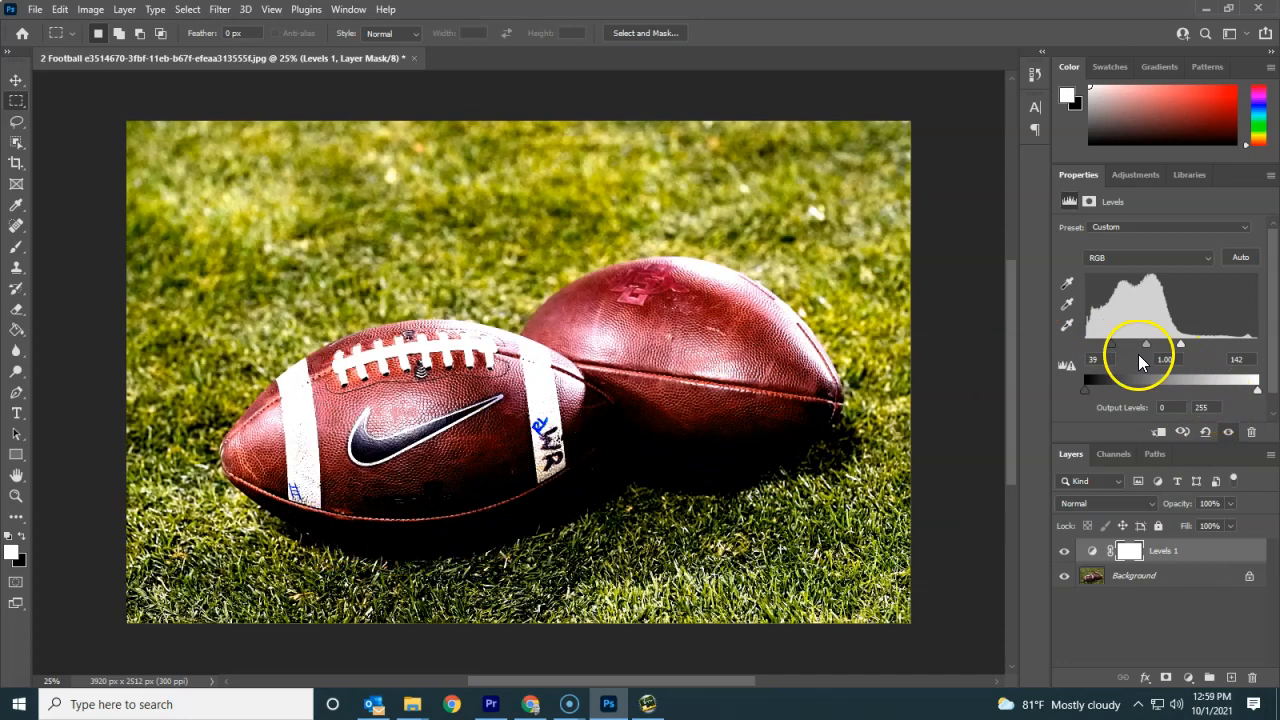
mouse_move(1112, 352)
left_mouse_down()
mouse_move(1086, 352)
mouse_move(1097, 347)
left_mouse_up()
left_click(1163, 359)
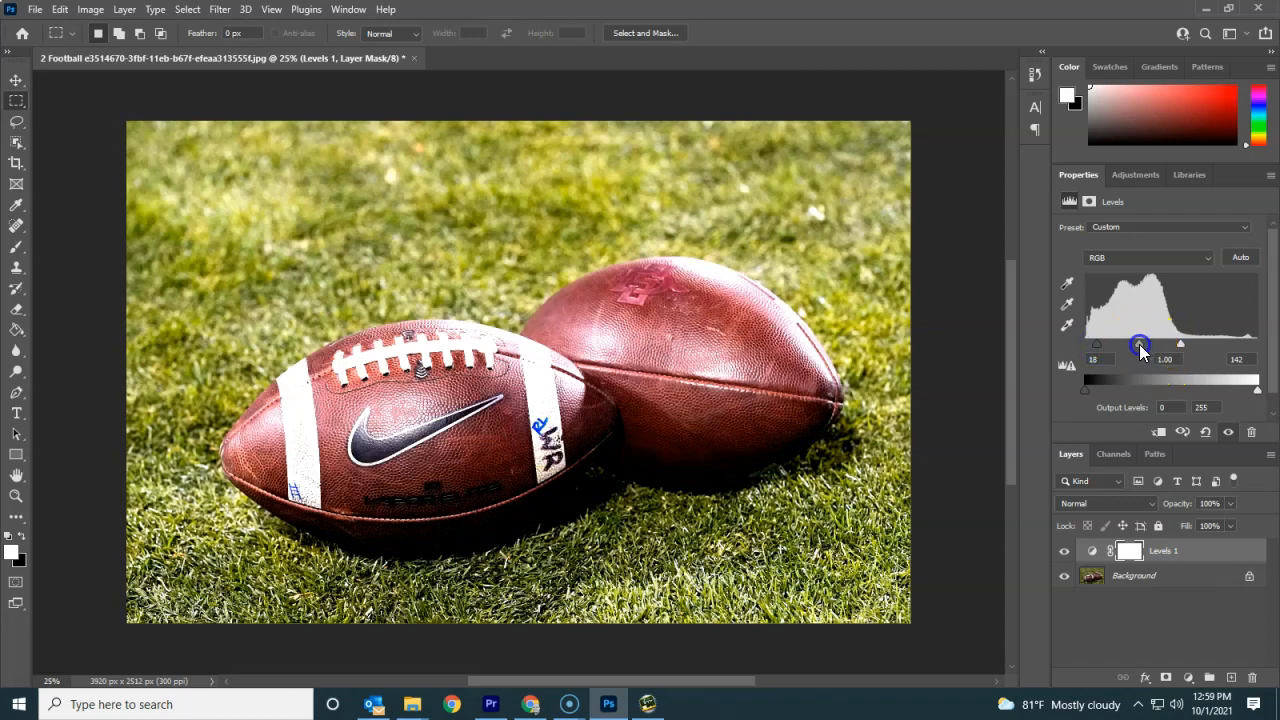
mouse_move(1141, 350)
left_mouse_down()
mouse_move(1129, 334)
mouse_move(1155, 336)
mouse_move(1114, 360)
mouse_move(1142, 356)
left_mouse_up()
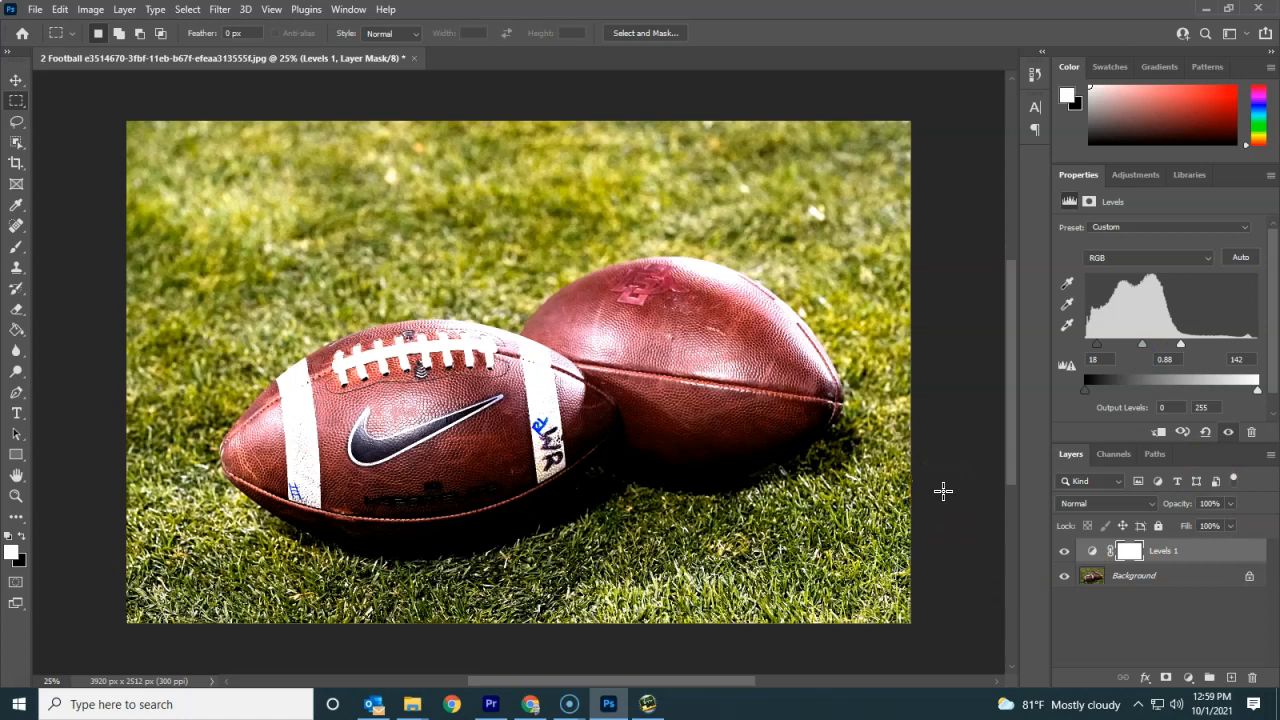
- Toggle the Levels adjustment layer's visibility off and on to compare the photo before and after
left_click(1066, 554)
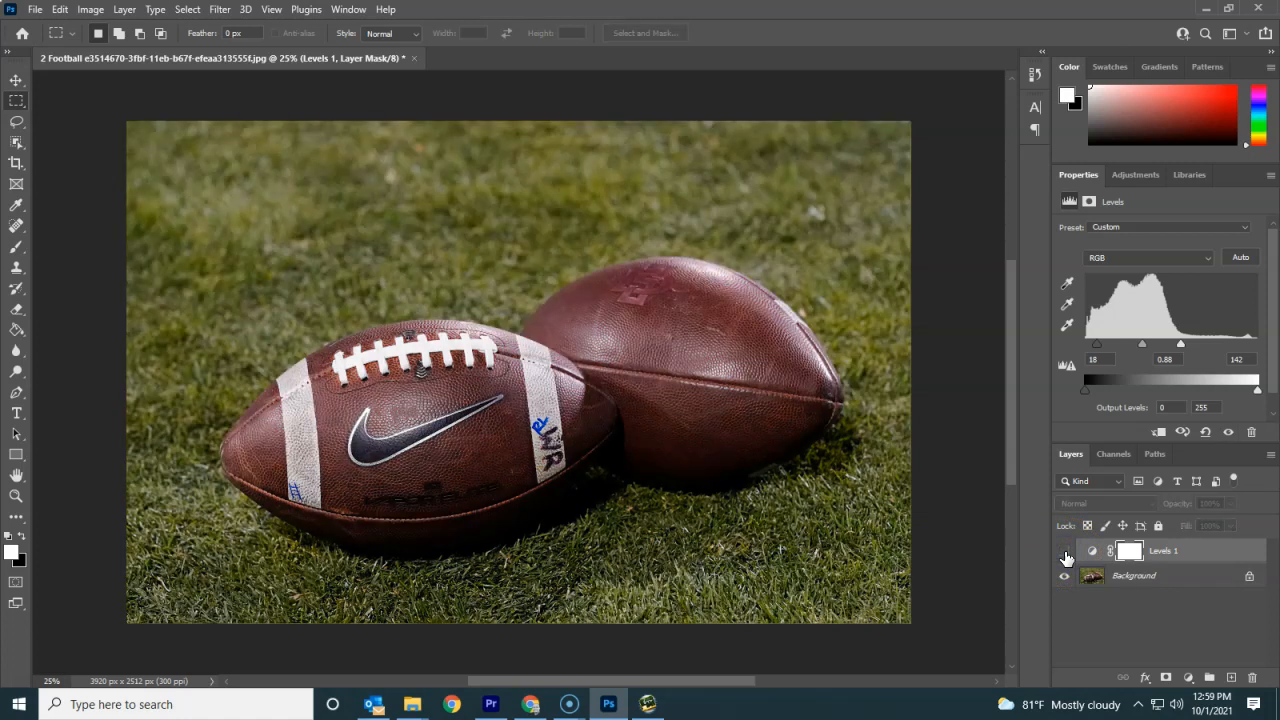
left_click(1066, 555)
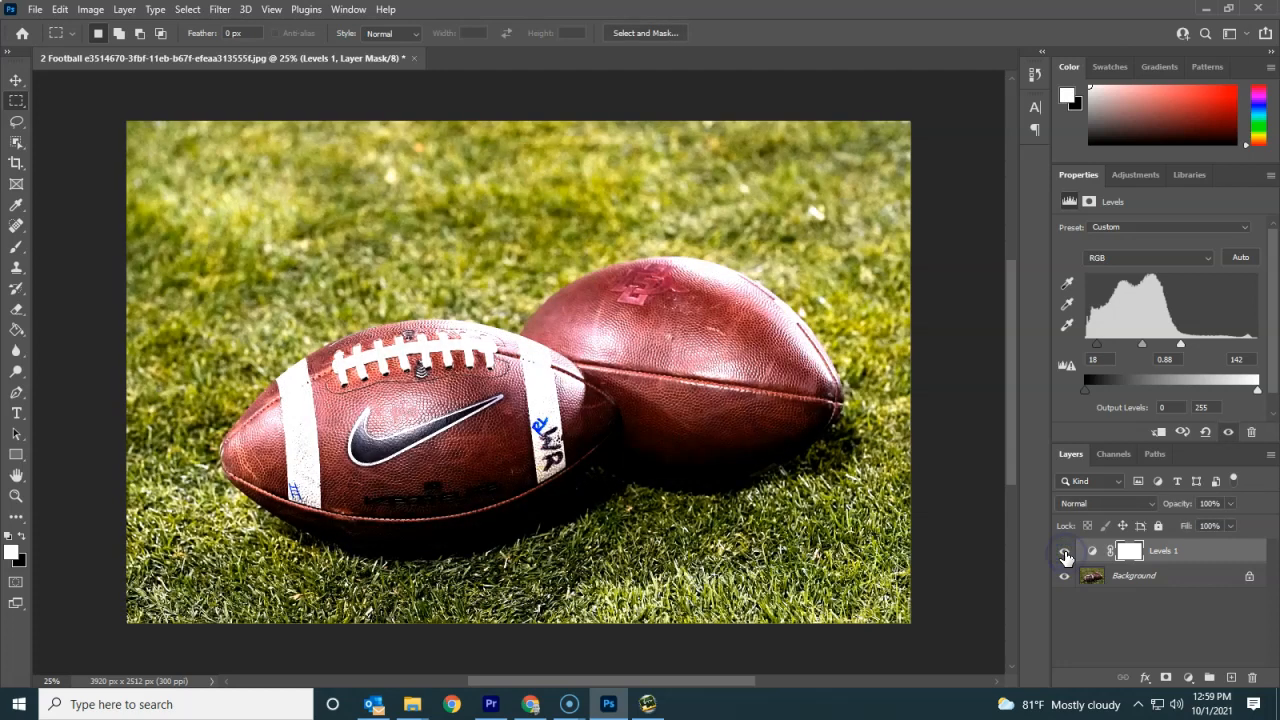
left_click(1066, 555)
left_click(1066, 555)
left_click_drag(1128, 550, 1134, 631)
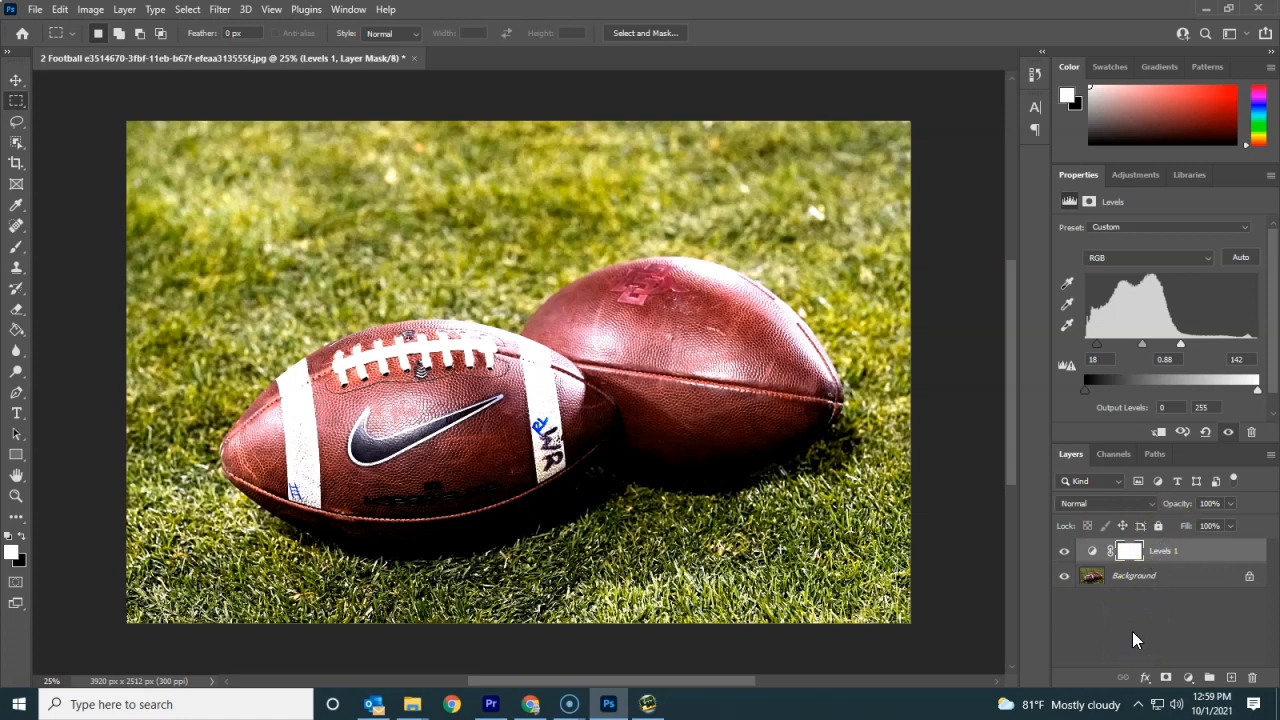
- Switch to the Premiere Pro project's Effects workspace and add a new custom bin to the effects list
left_click(491, 704)
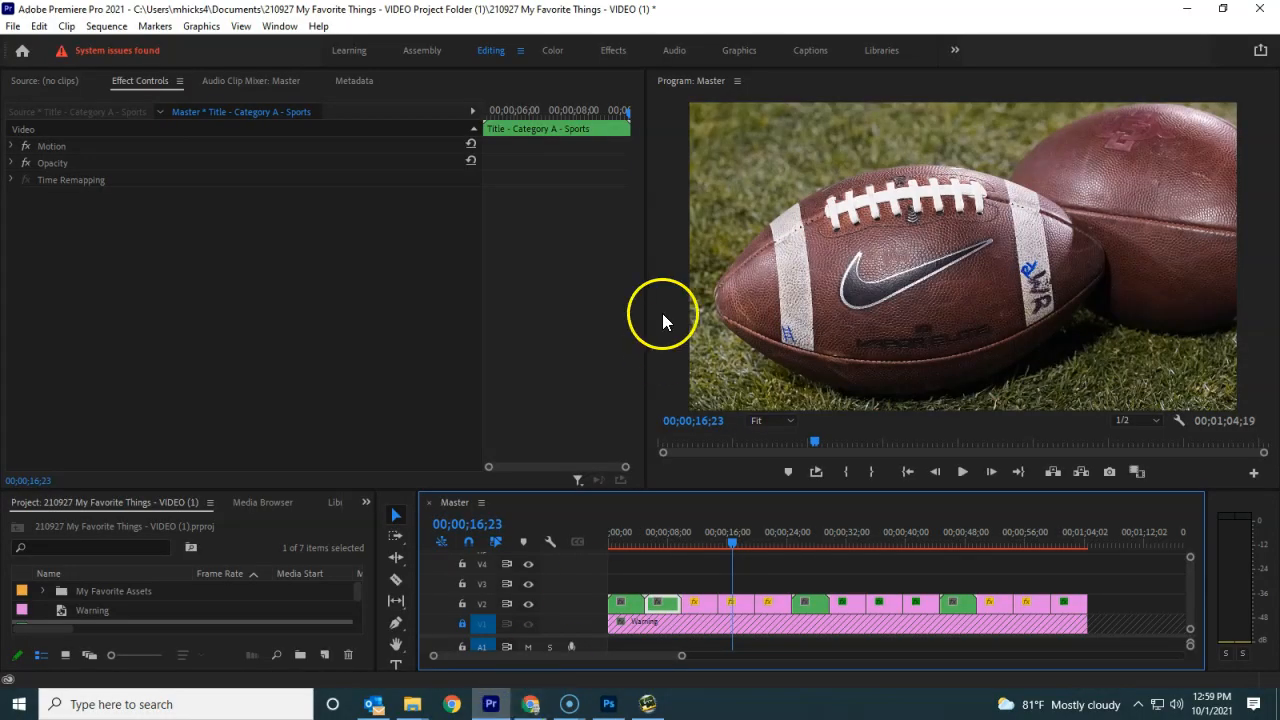
left_click(613, 56)
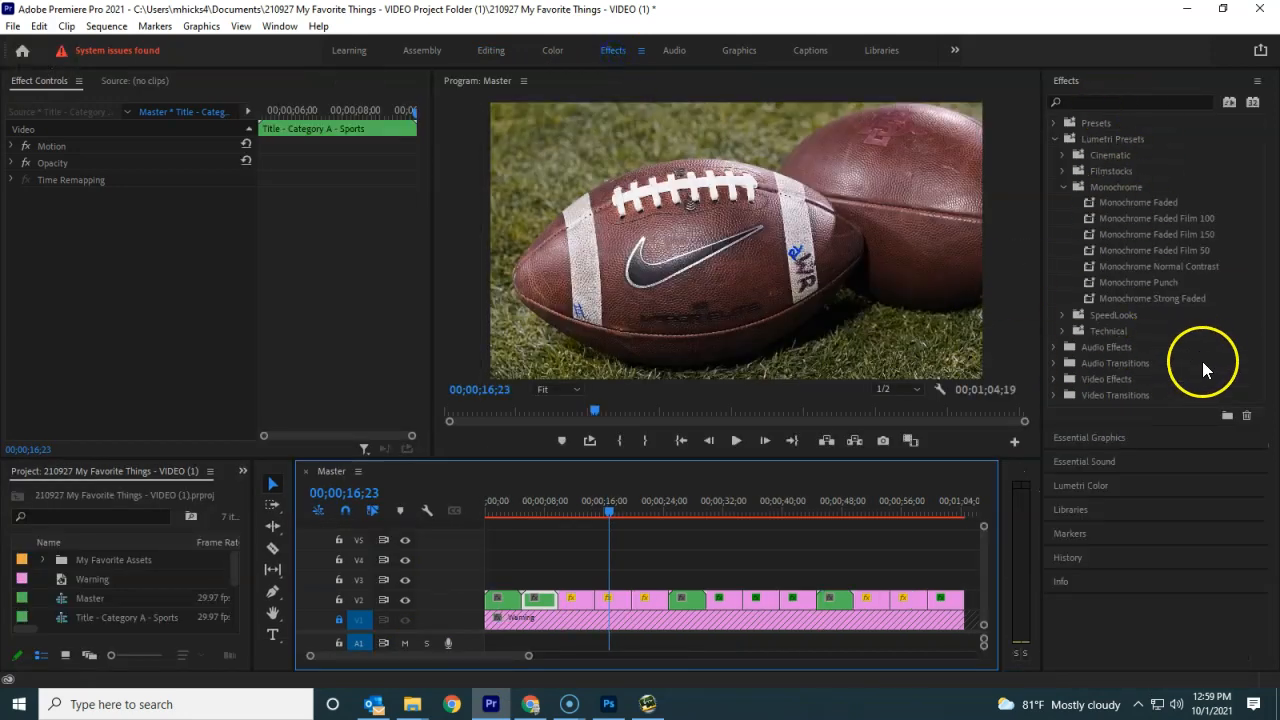
left_click(1229, 418)
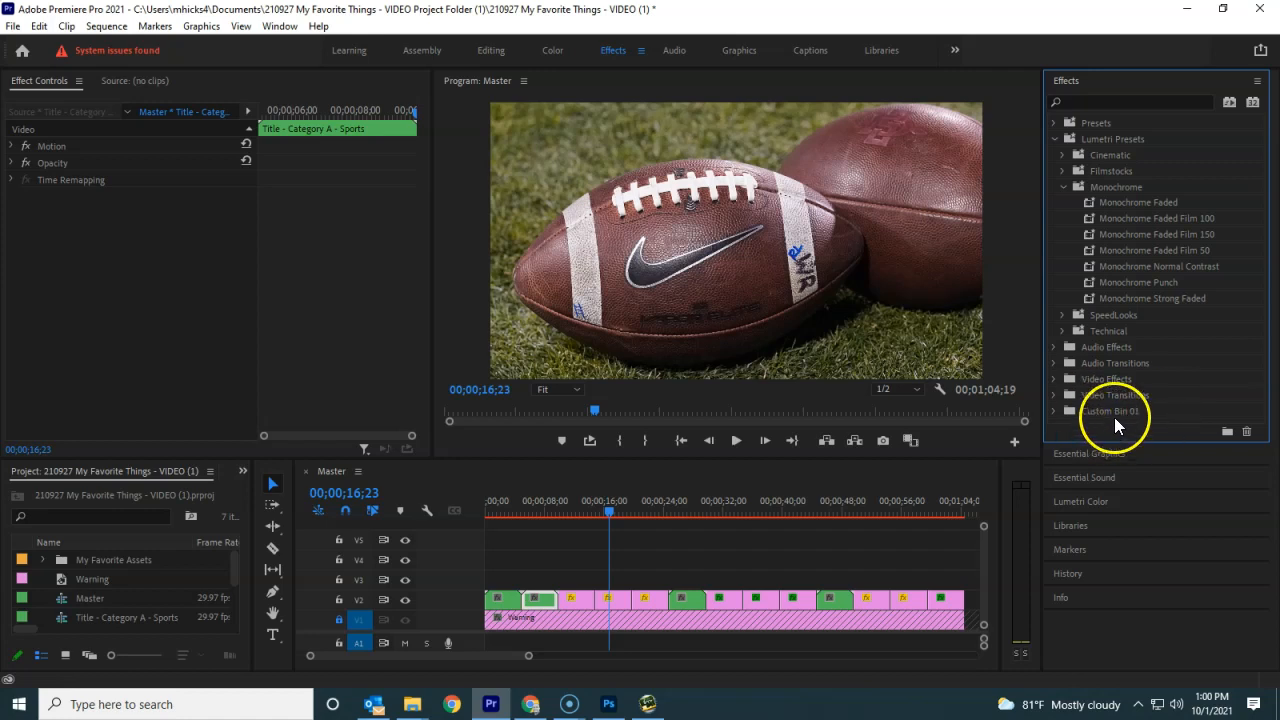
- Search the effects for "level" and apply the Levels video effect to the football clip on track V2
left_click(1094, 104)
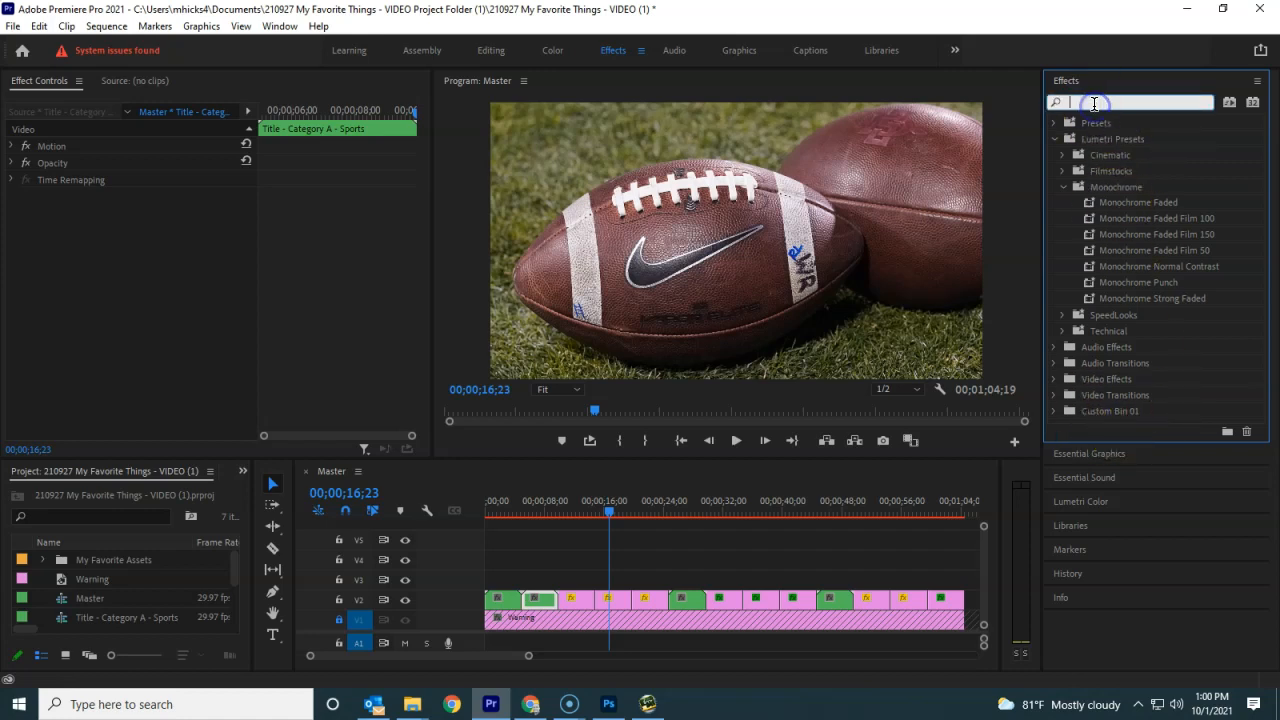
type("level")
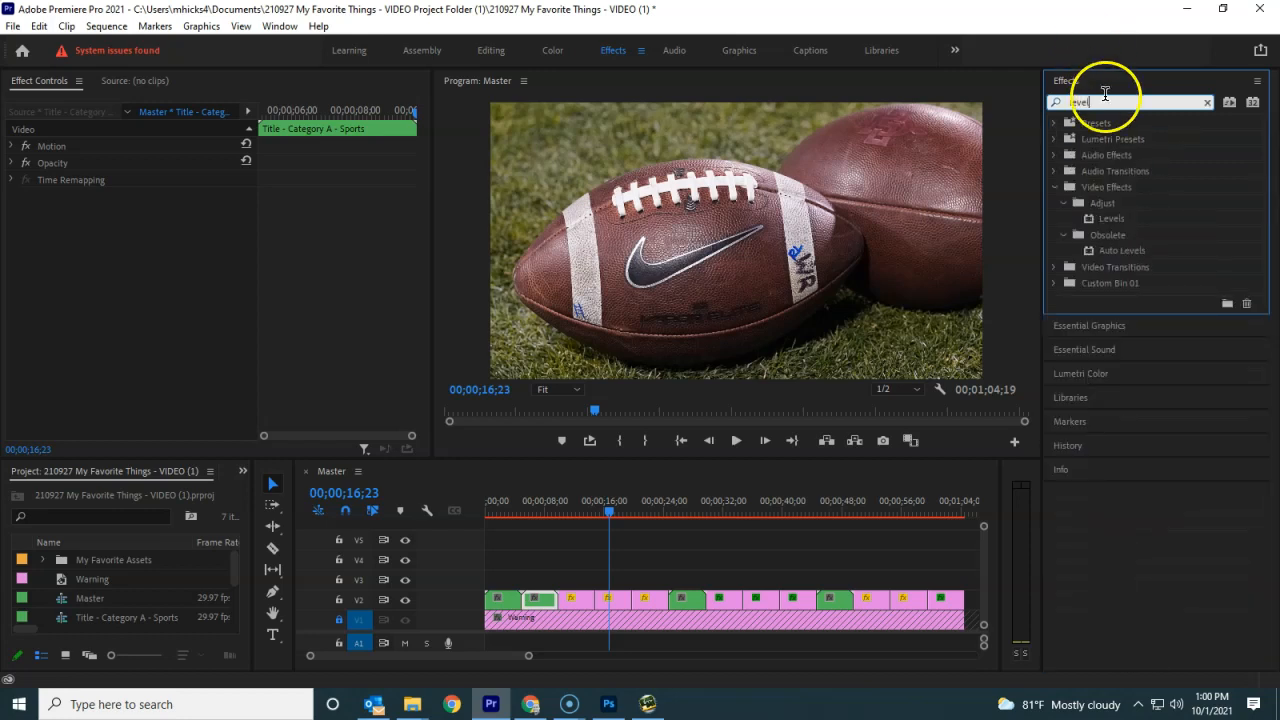
left_click(1111, 219)
left_click_drag(1108, 225, 751, 397)
left_click_drag(637, 505, 613, 598)
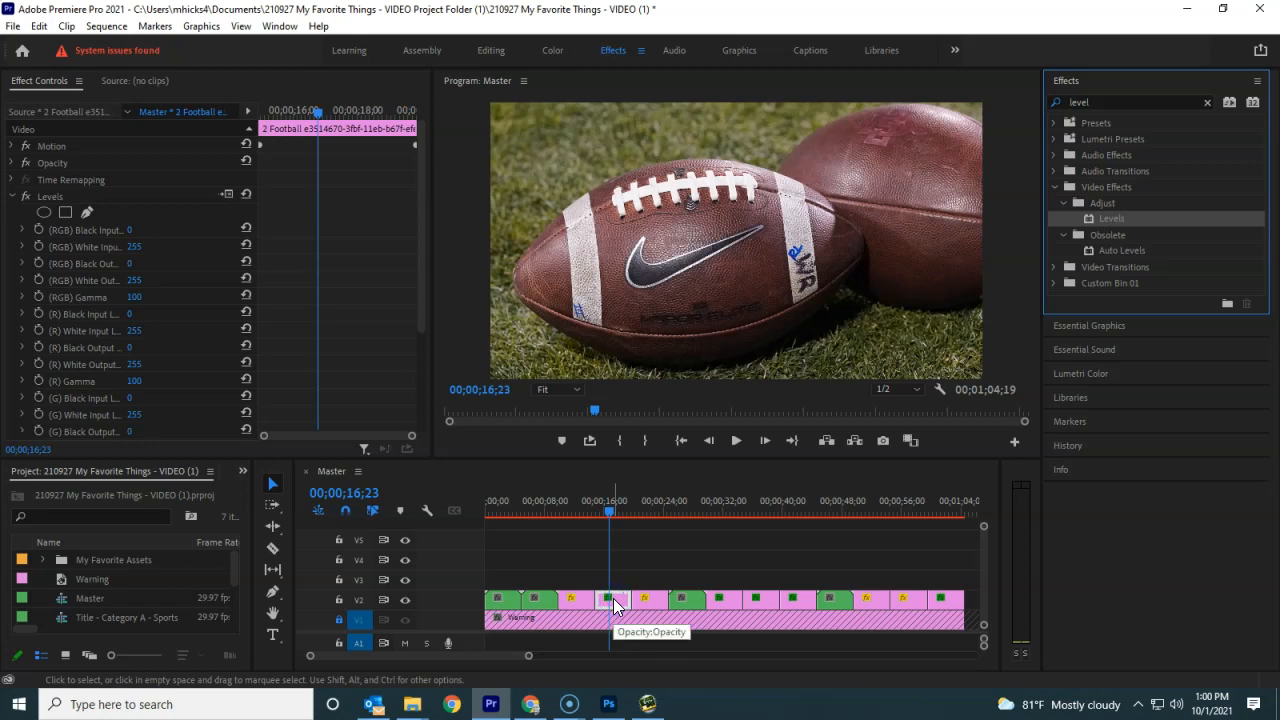
- In the football clip's Levels settings, set the RGB white input level to 160 and raise the black input level
left_click(607, 507)
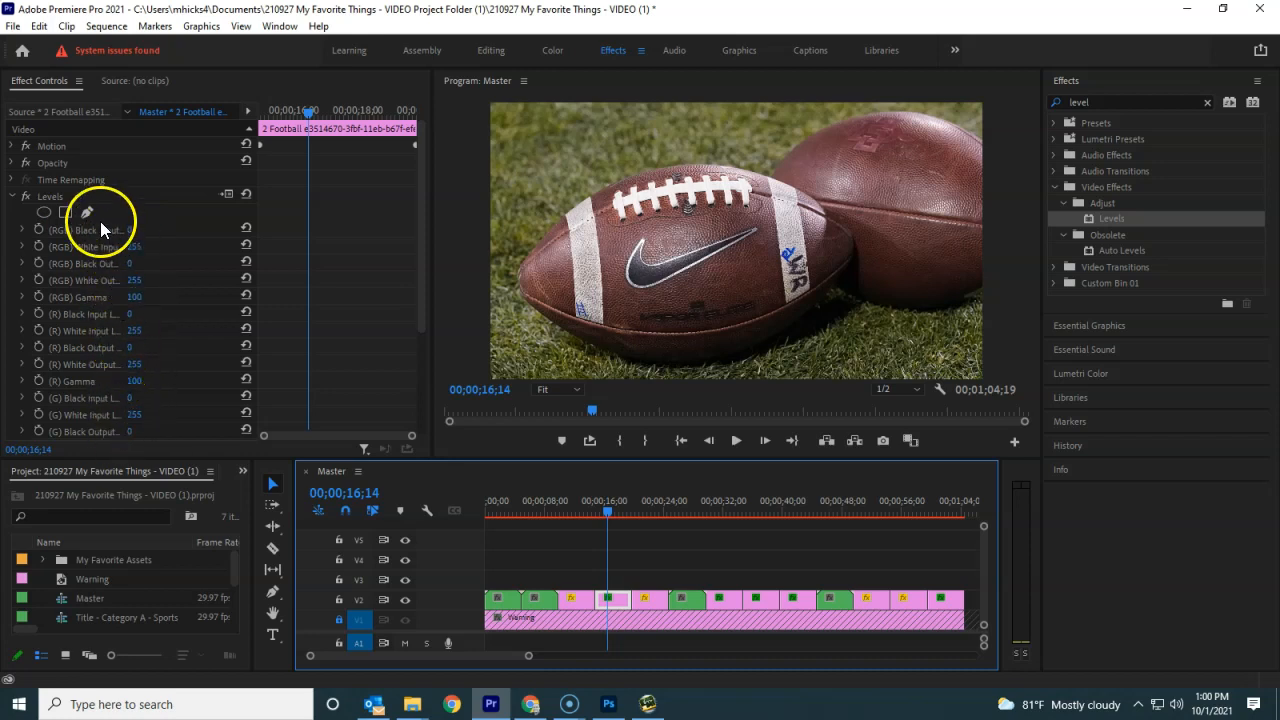
left_click(12, 196)
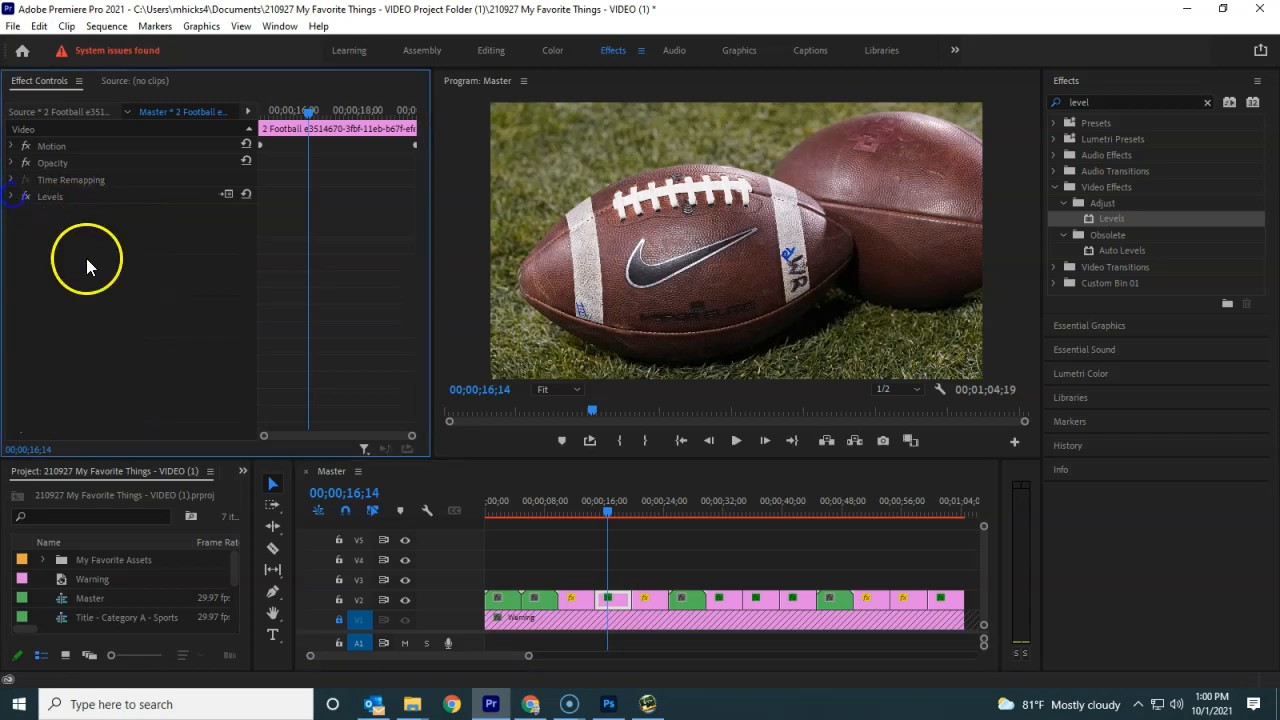
left_click(228, 194)
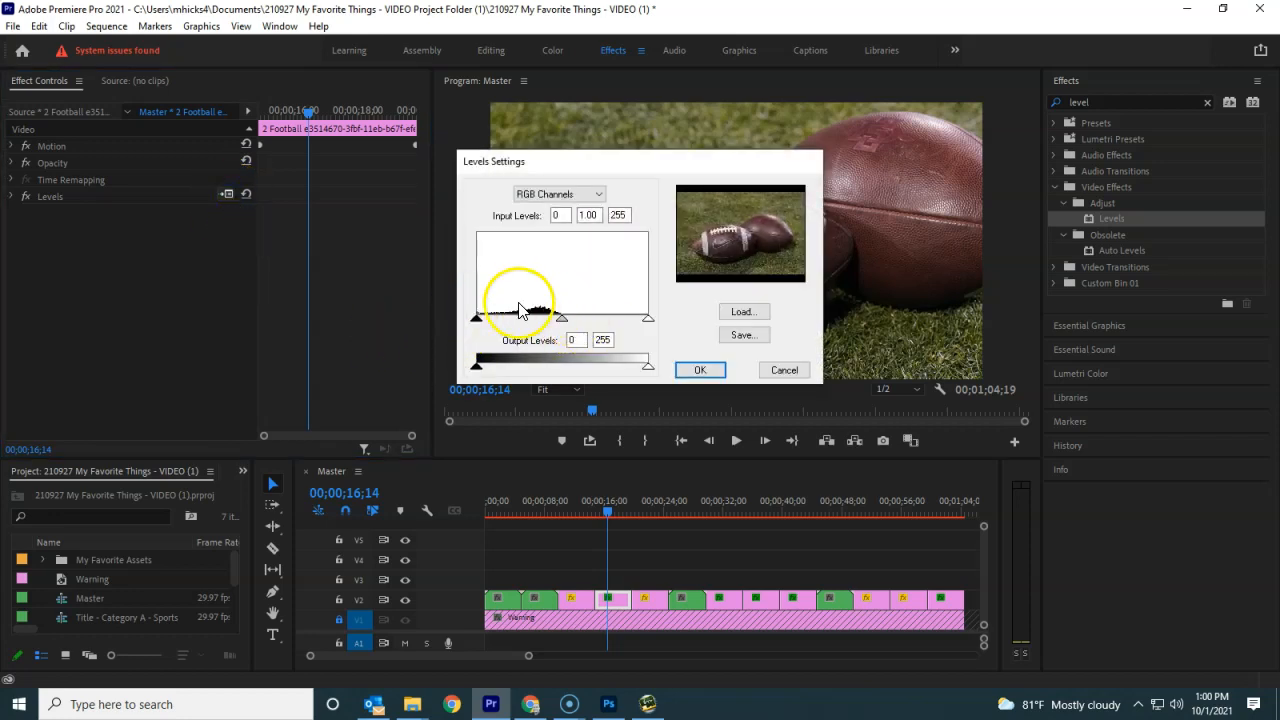
left_click(648, 322)
left_click_drag(648, 322, 586, 334)
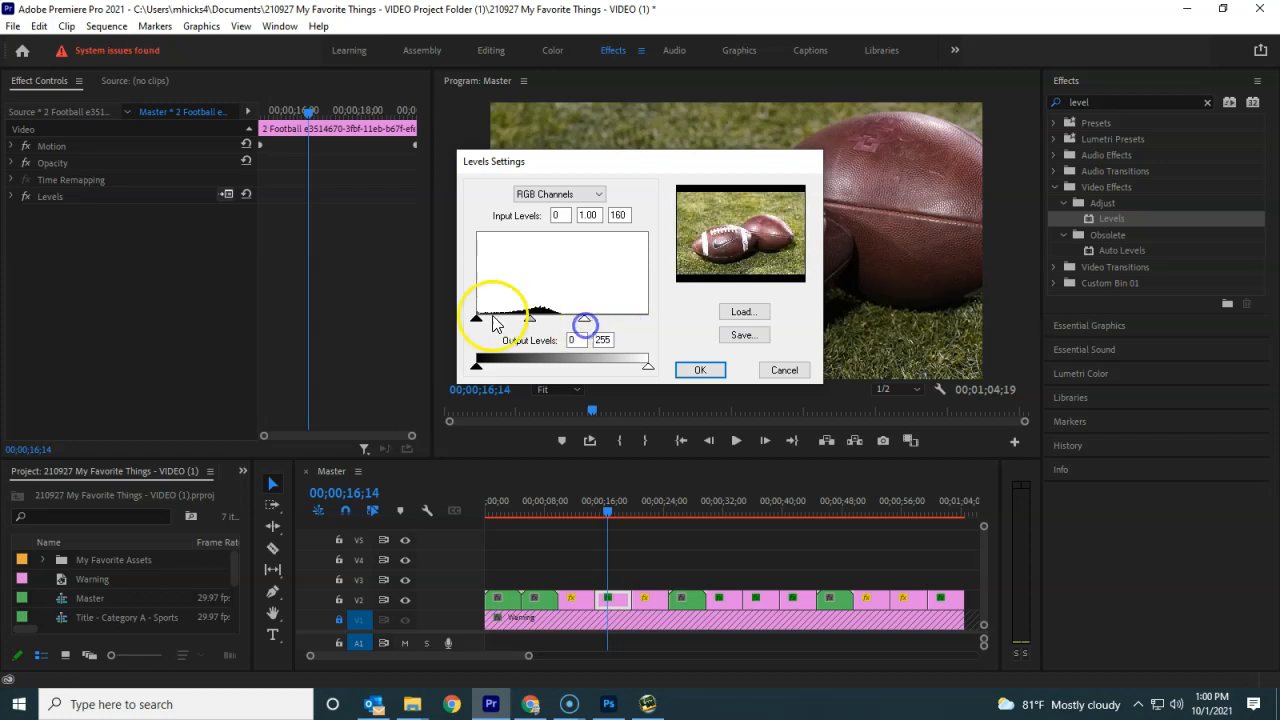
left_click_drag(476, 320, 536, 316)
left_click(697, 372)
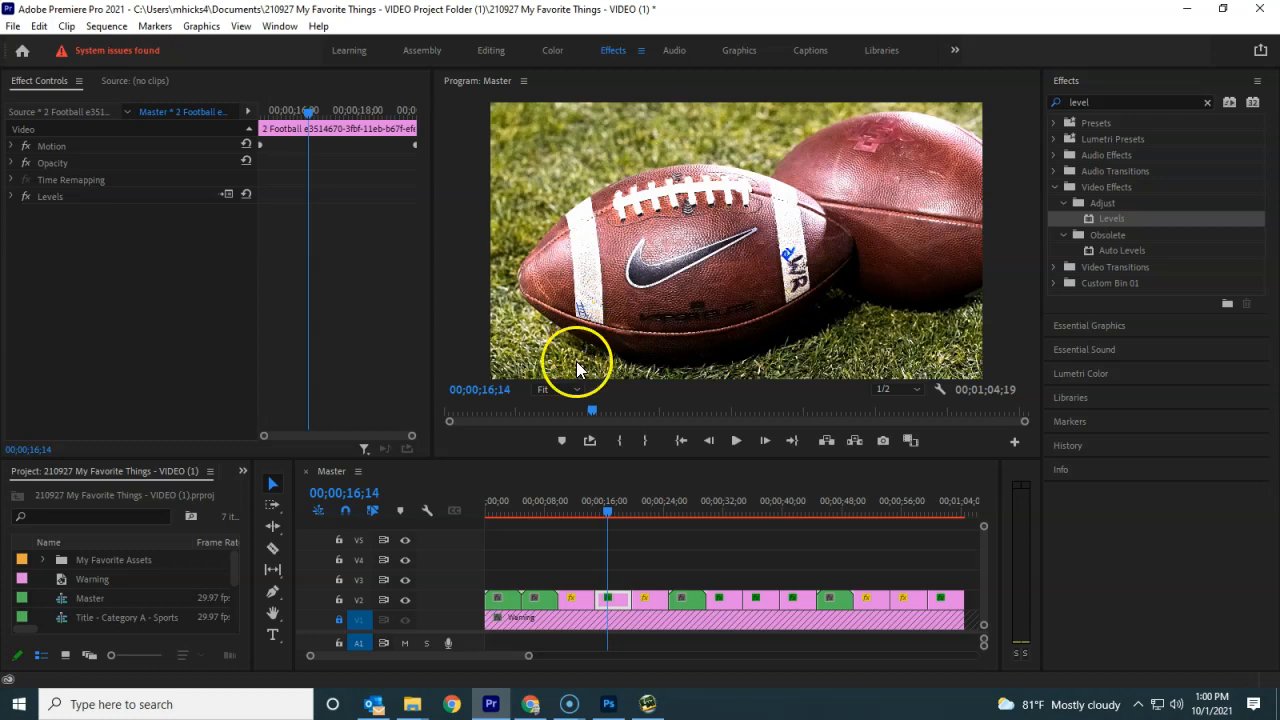
- Enlarge the program preview and toggle the football clip's Levels effect off and on to compare the image
left_click_drag(538, 455, 535, 499)
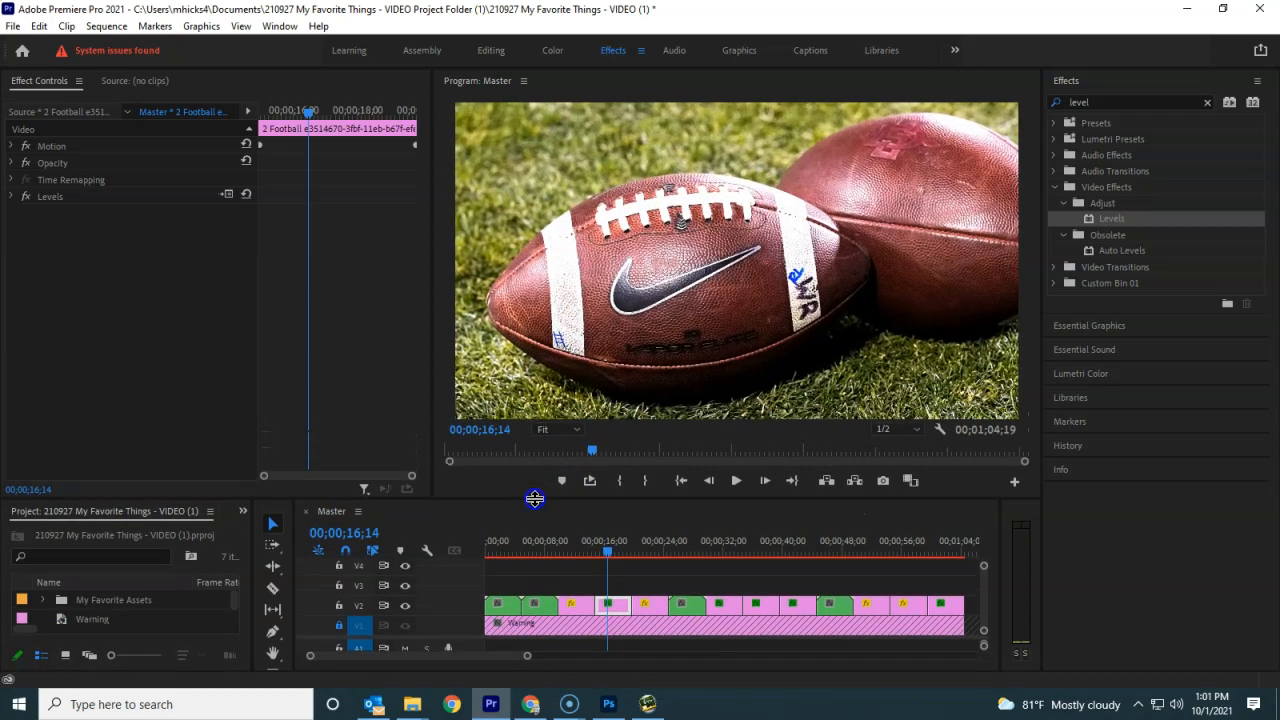
left_click(26, 199)
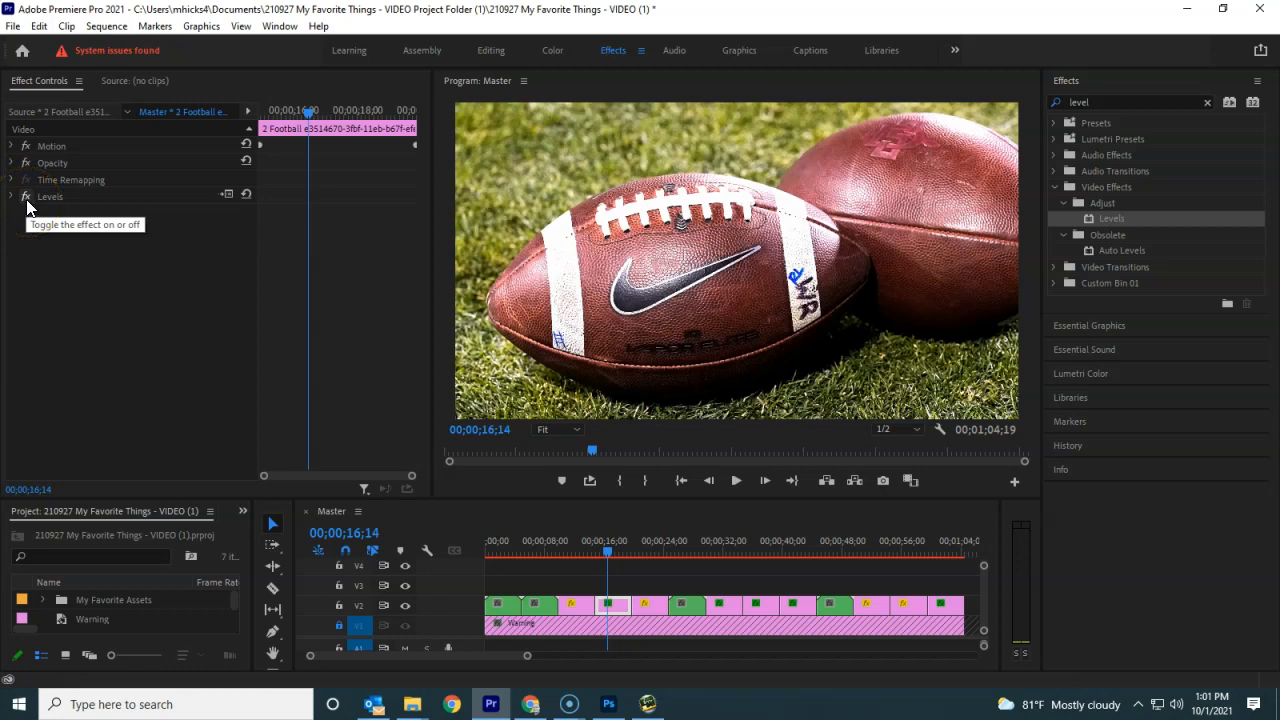
left_click(27, 200)
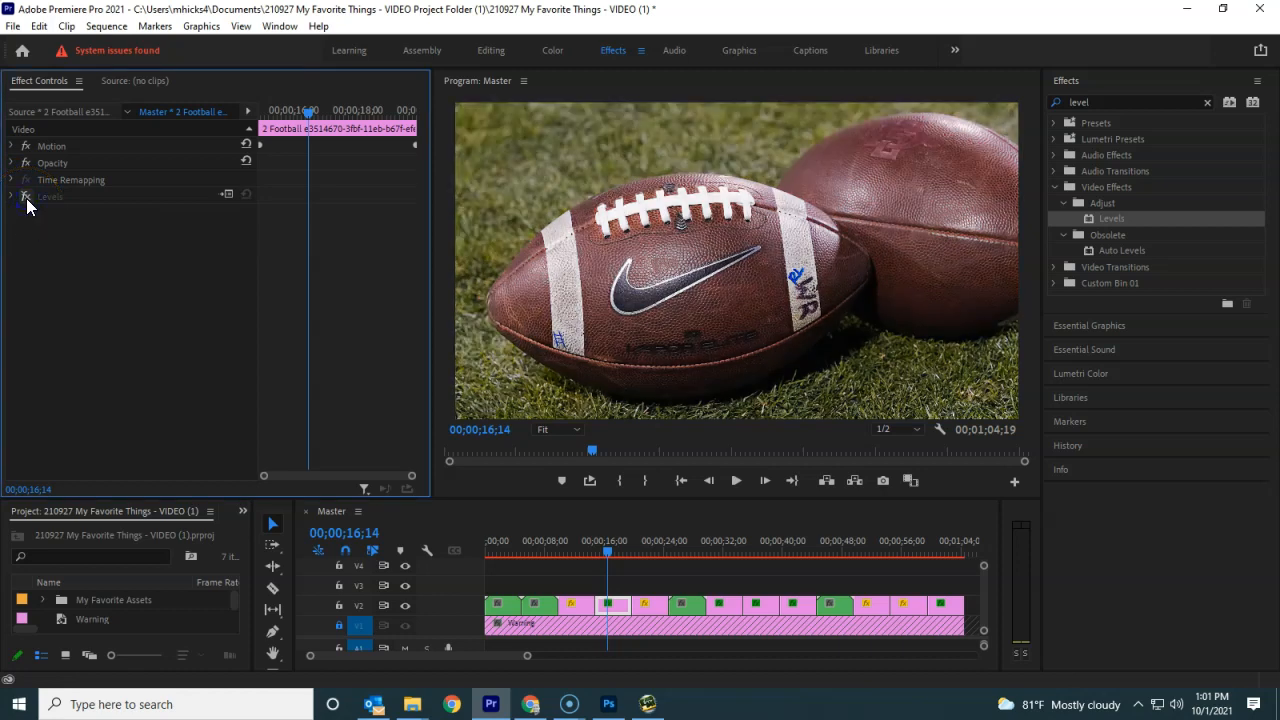
left_click(26, 199)
left_click(26, 199)
left_click(26, 199)
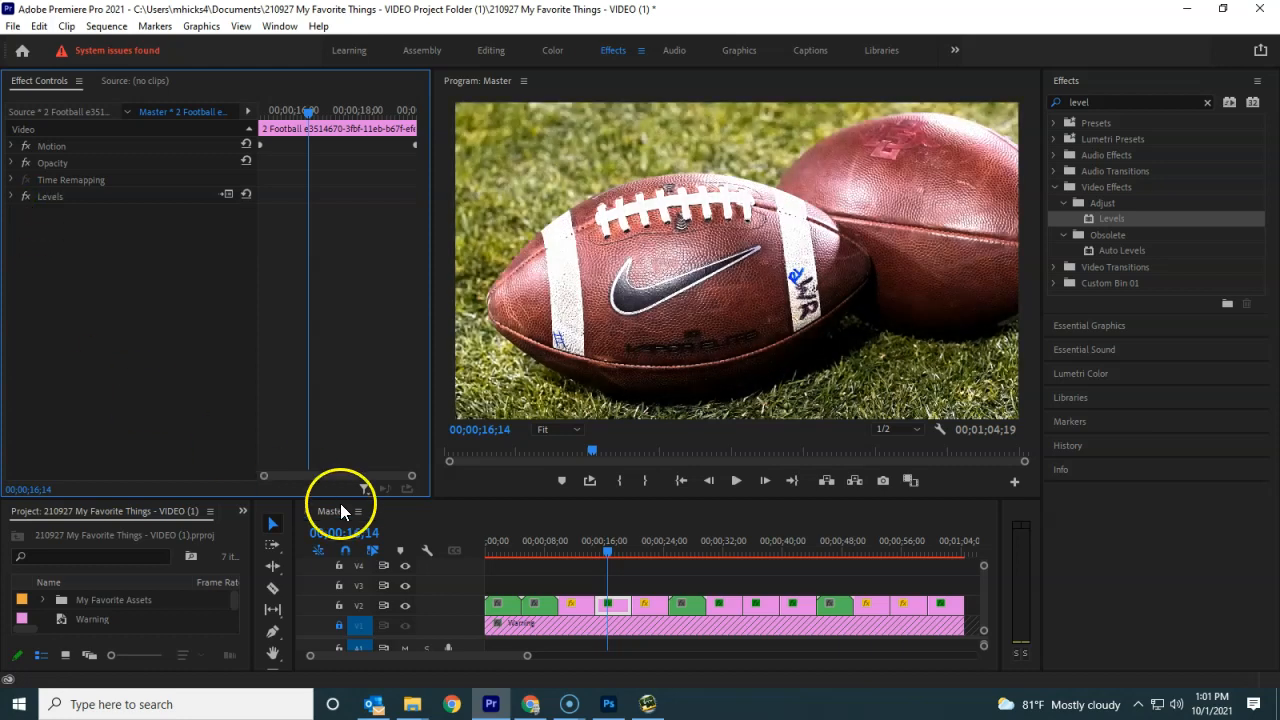
- Preview the neighbouring baseball and basketball clips, and apply the Levels effect to the baseball clip
left_click(577, 550)
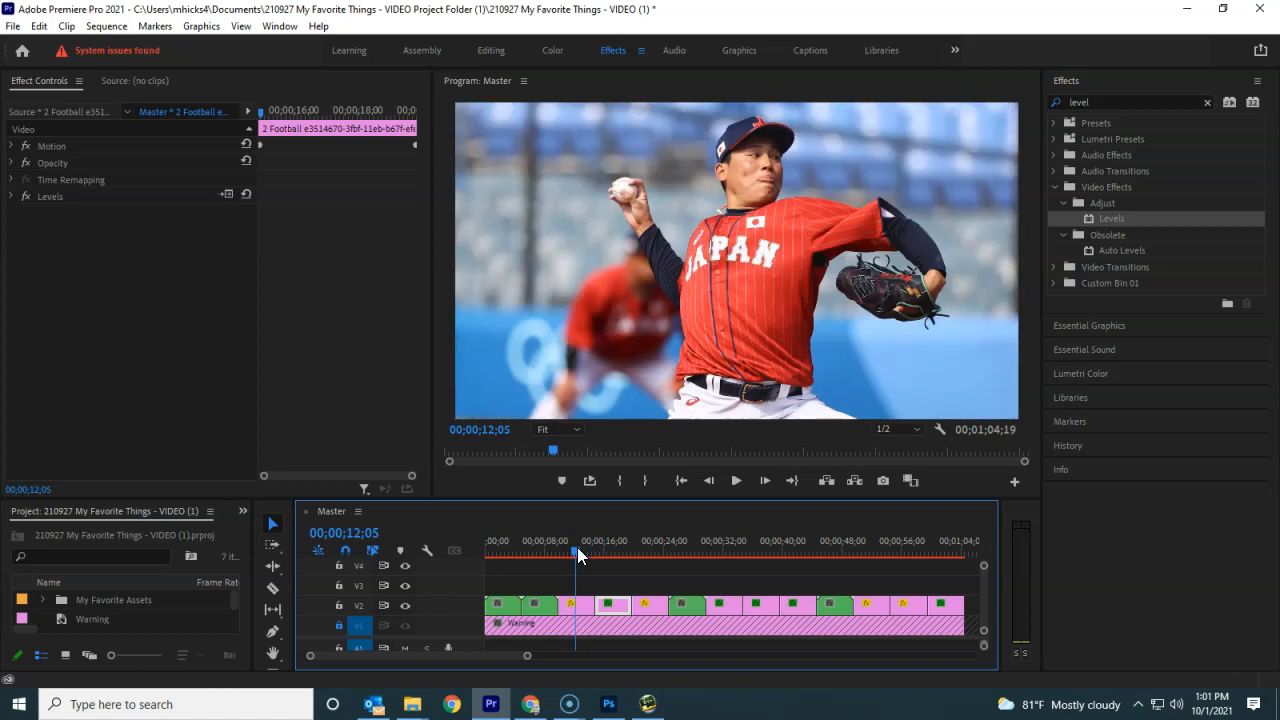
left_click(651, 550)
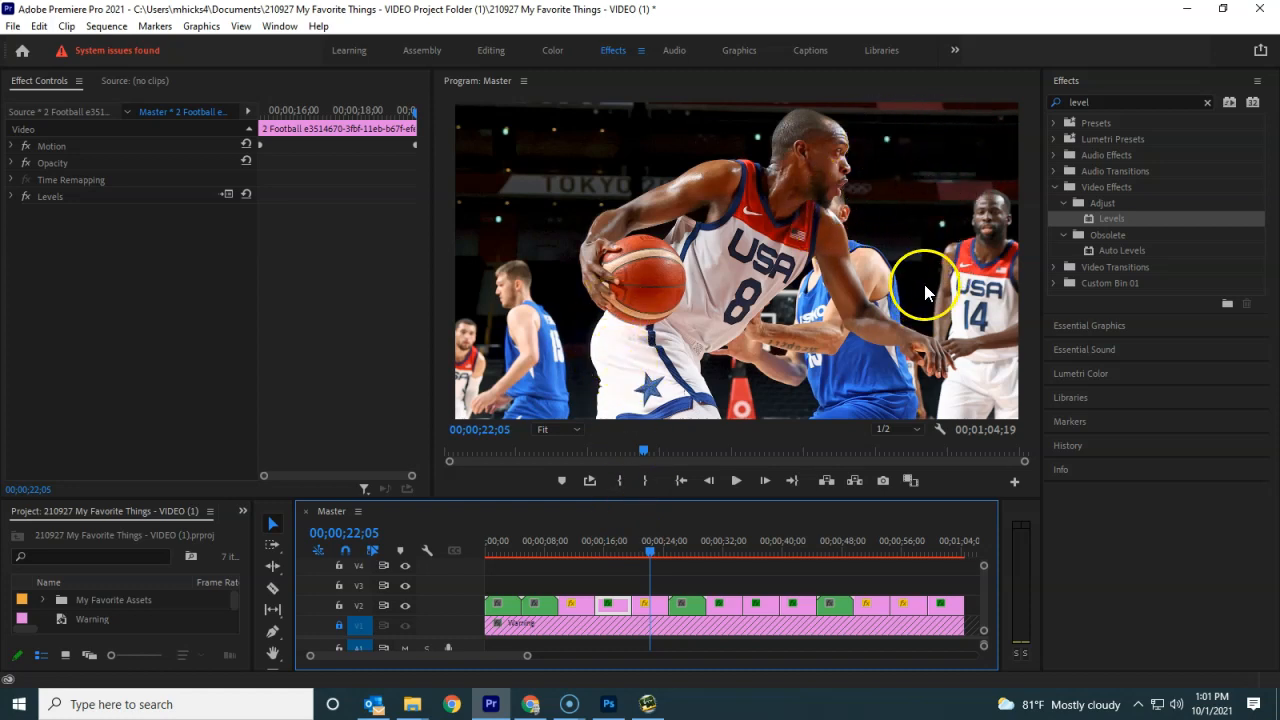
left_click(582, 552)
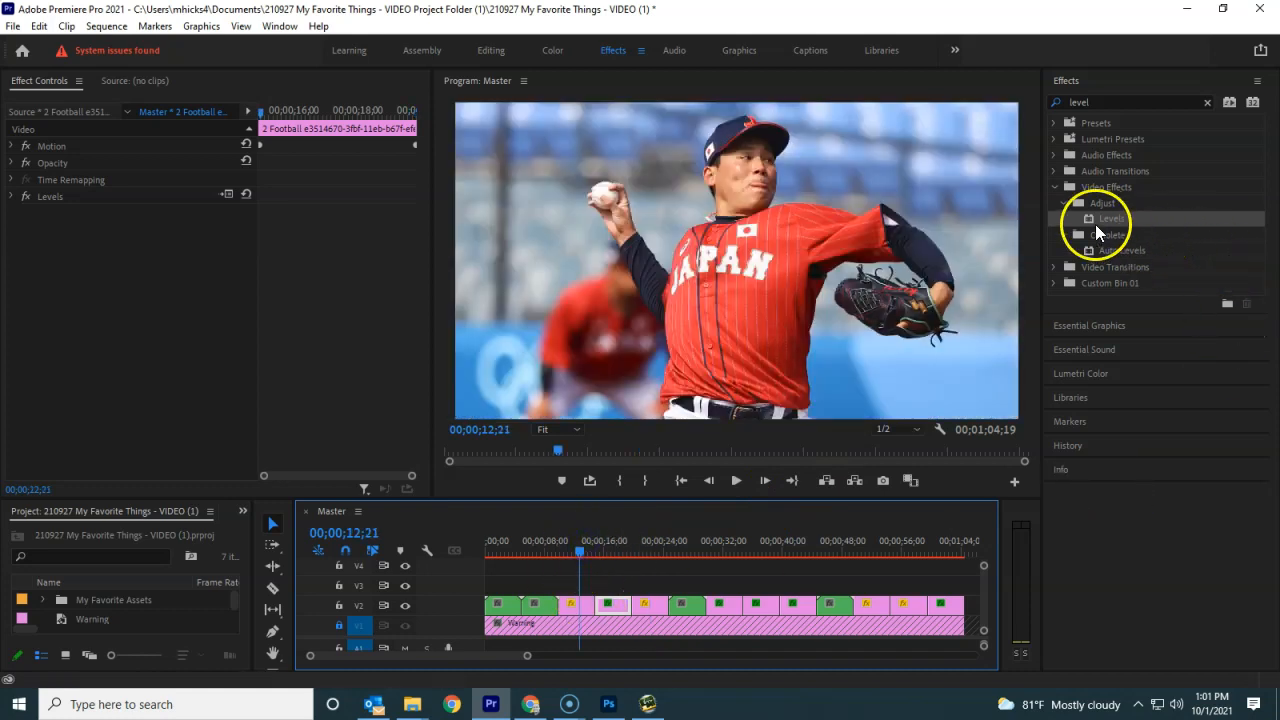
left_click_drag(1090, 219, 578, 607)
- Set the baseball clip's RGB input levels to 45 for black, 1.20 for midtones and 219 for white
left_click(13, 196)
left_click(226, 193)
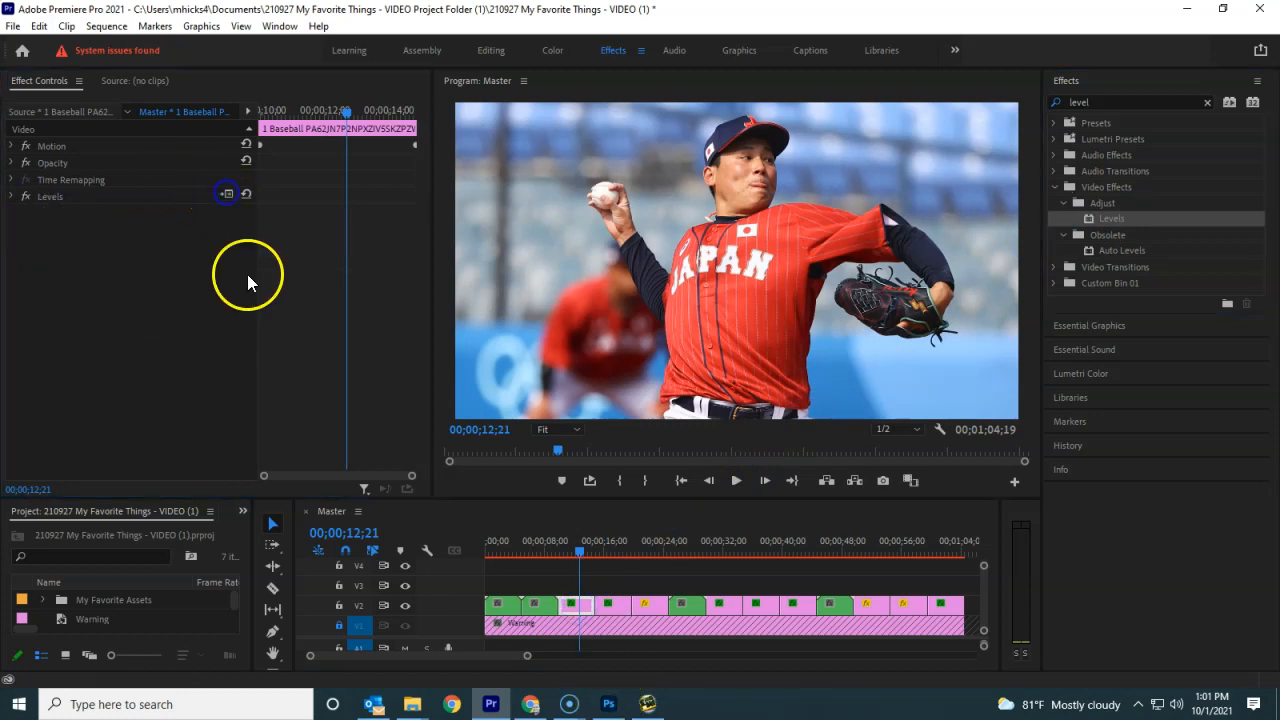
left_click_drag(481, 320, 506, 318)
left_click_drag(648, 321, 560, 322)
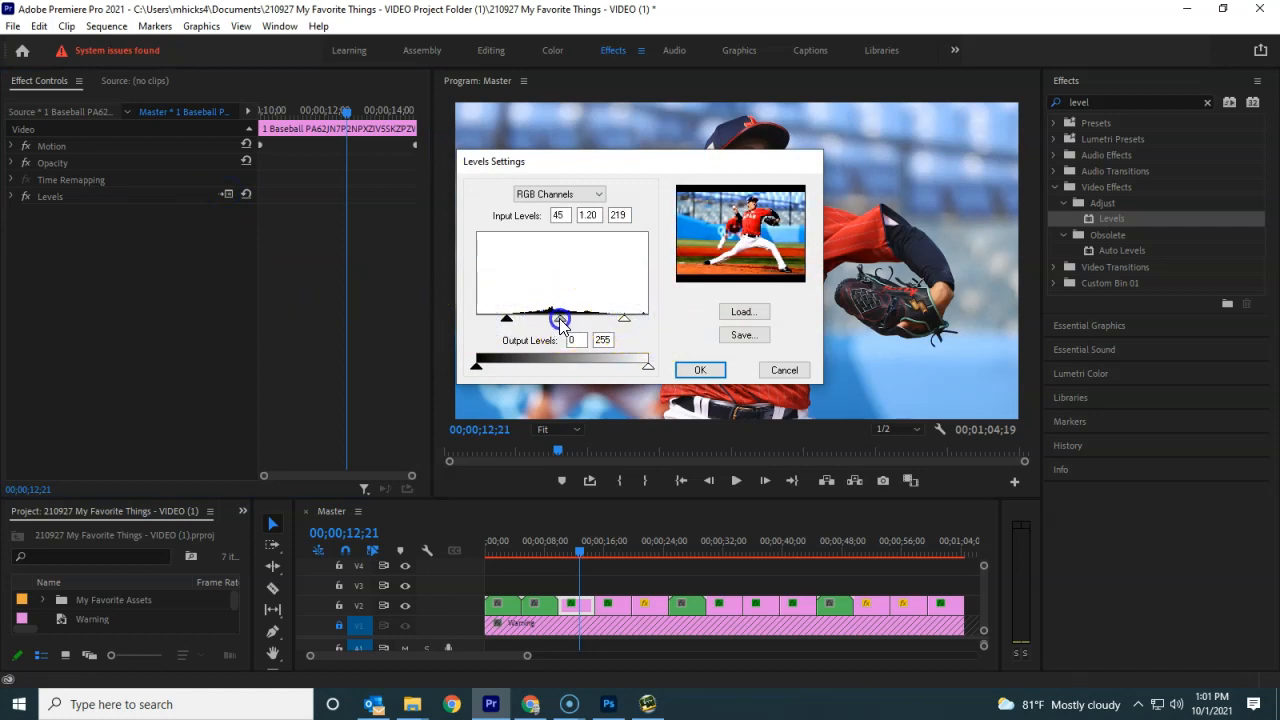
left_click(700, 370)
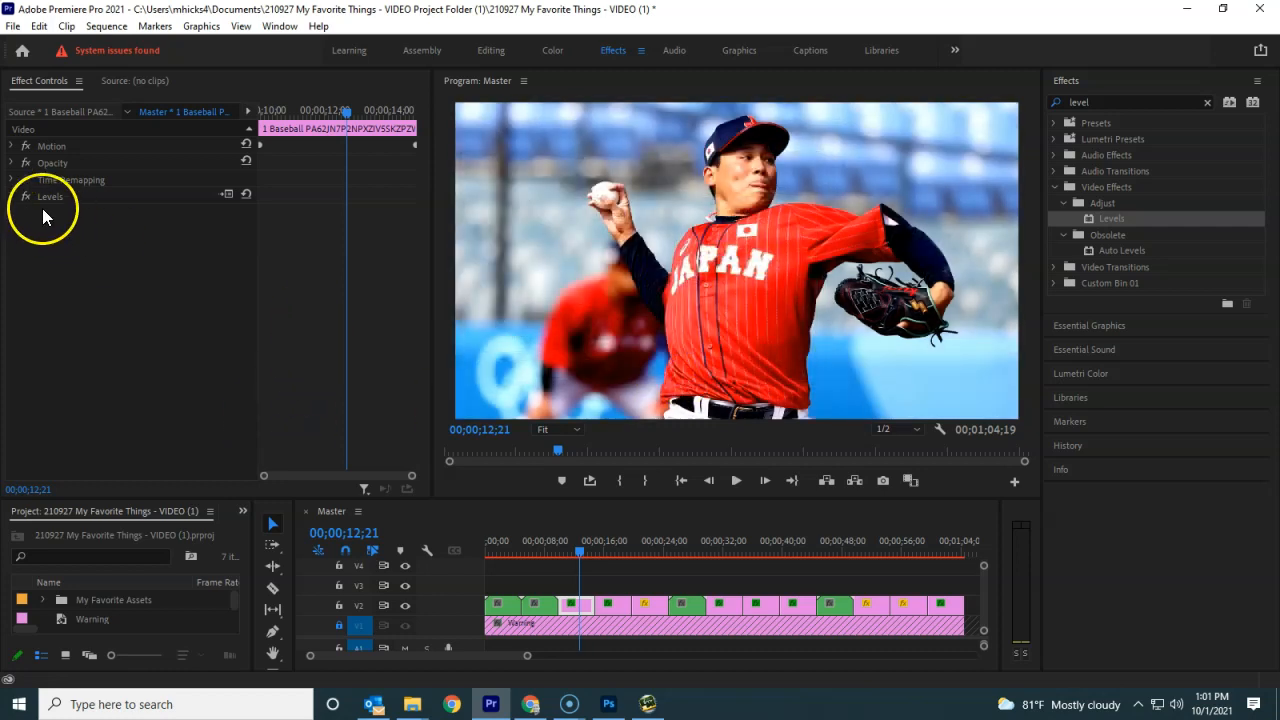
- Toggle the baseball clip's Levels effect off and on at 00;00;11;22 to compare the original and corrected image
left_click_drag(582, 546, 574, 549)
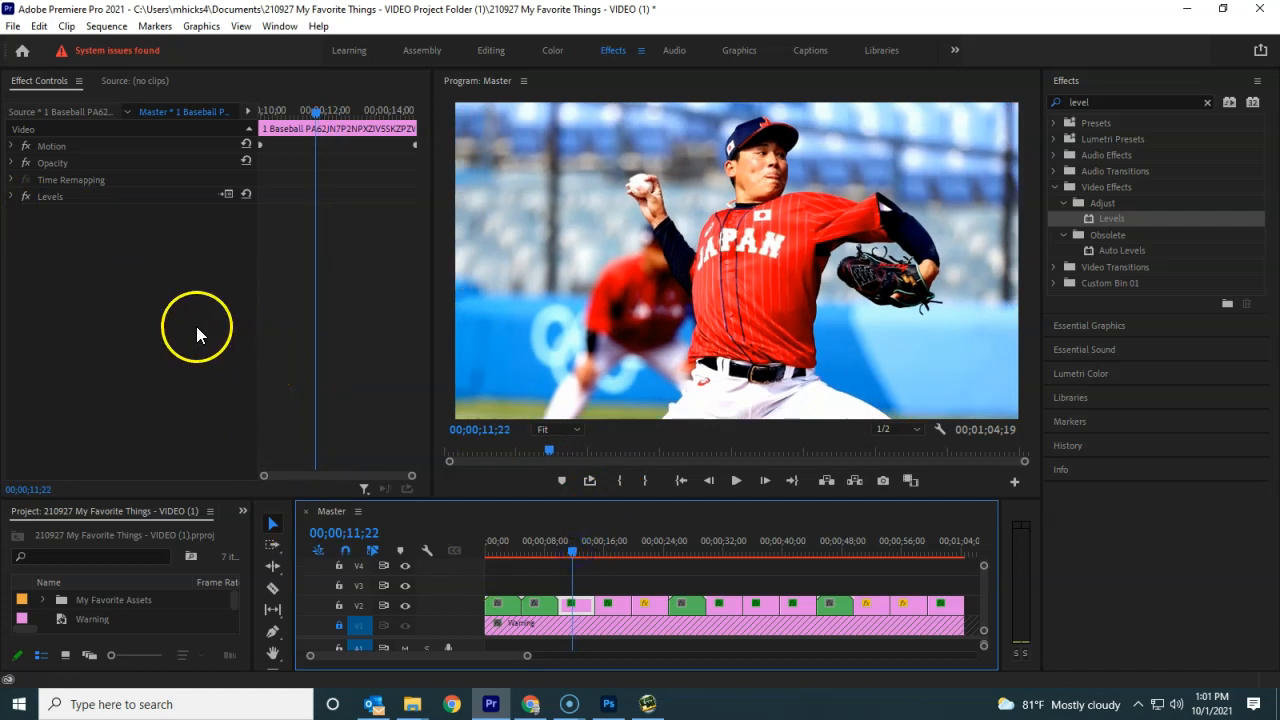
left_click(26, 197)
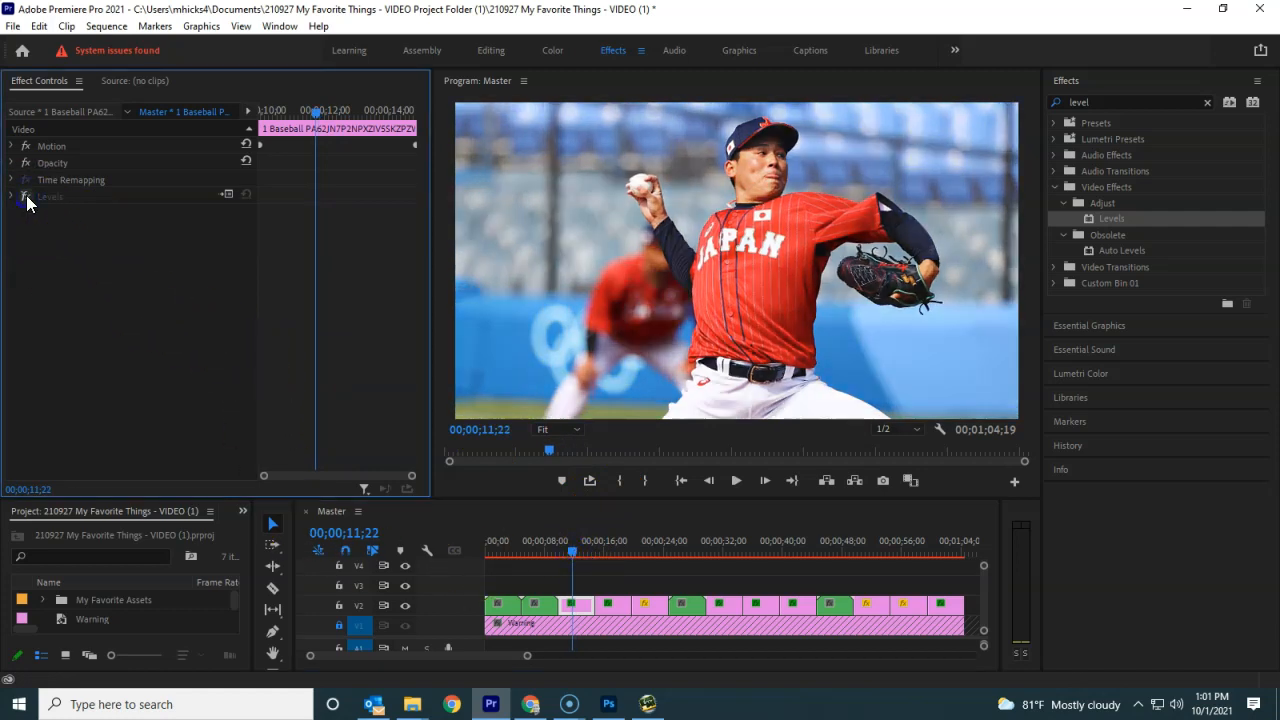
left_click(26, 197)
left_click(26, 197)
left_click(26, 197)
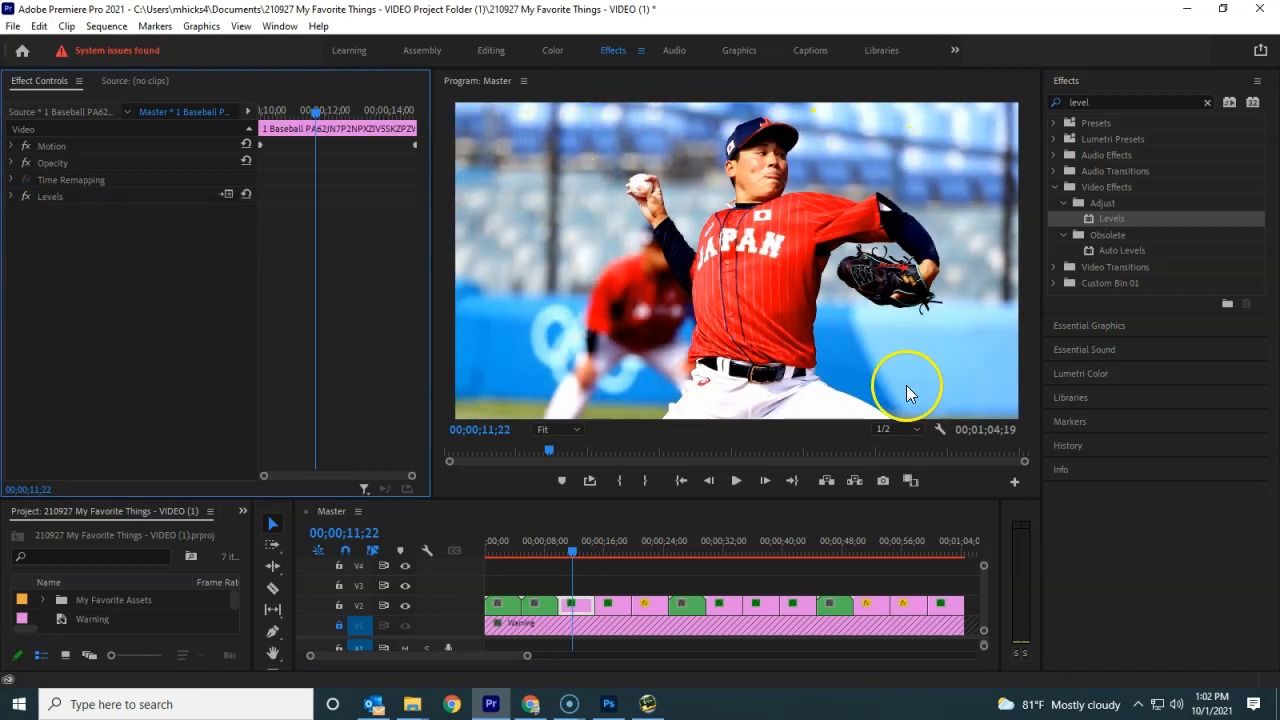
left_click(27, 198)
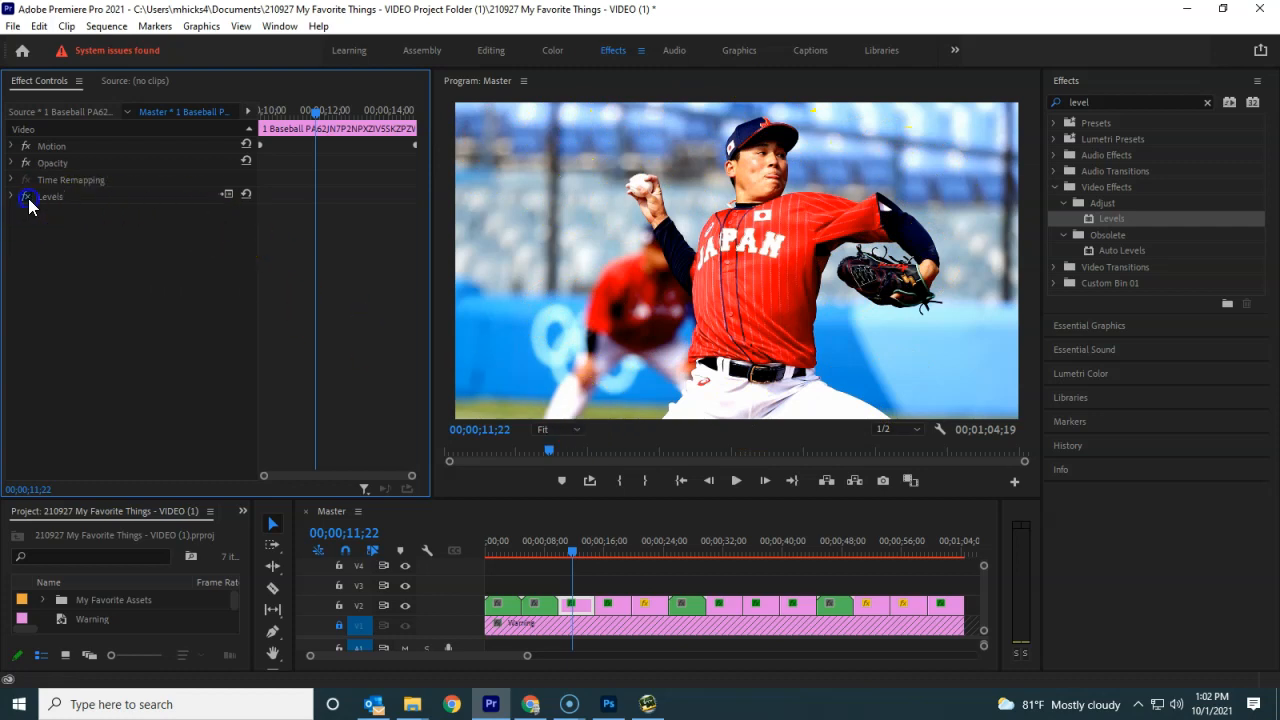
left_click(27, 198)
left_click(26, 197)
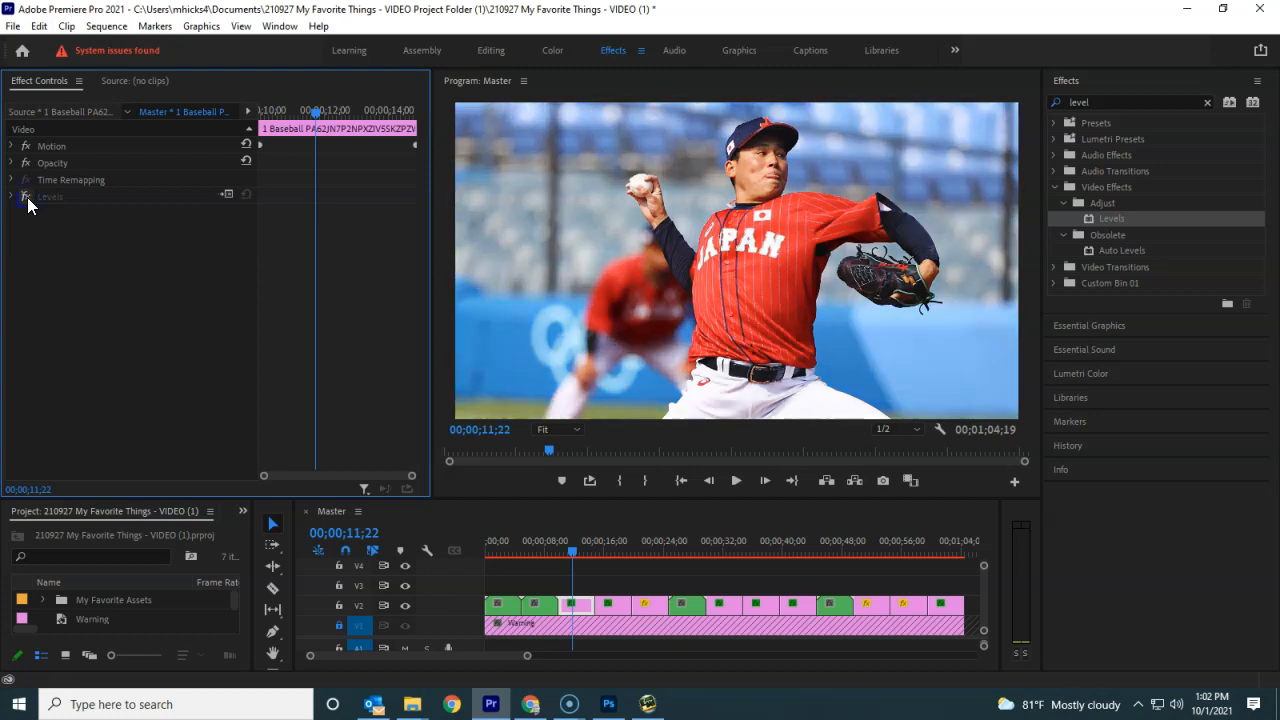
left_click(26, 197)
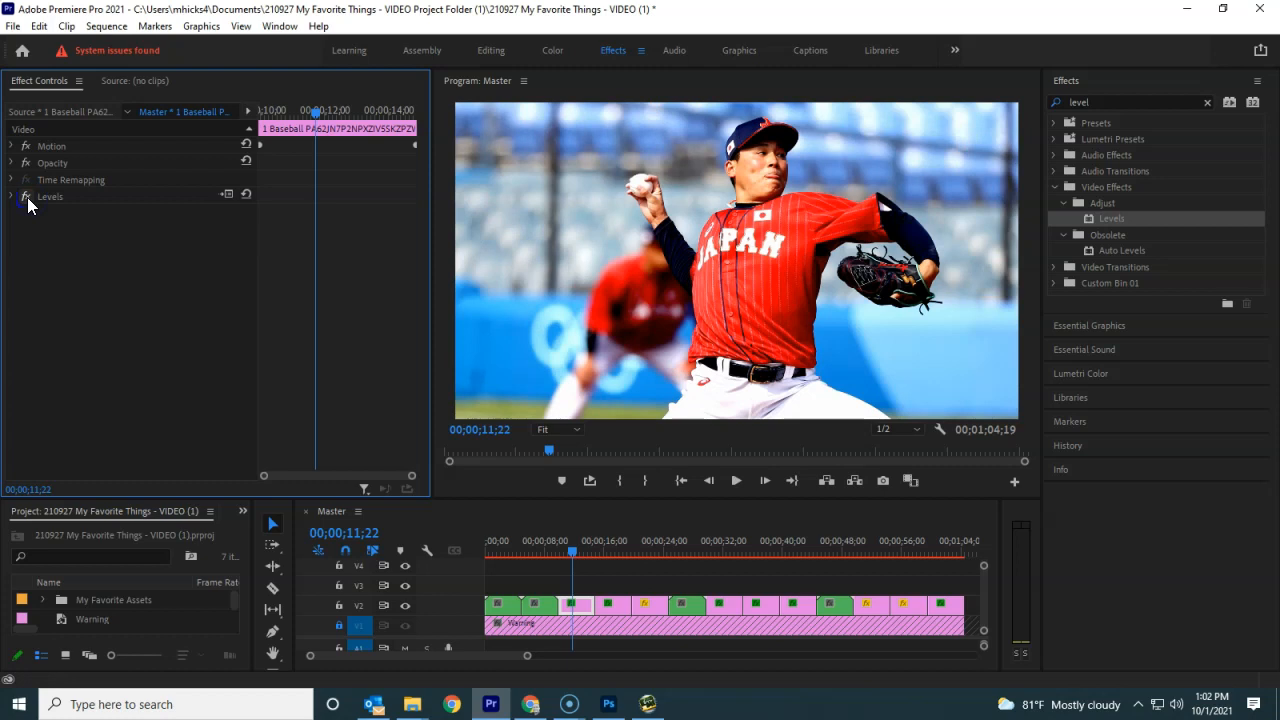